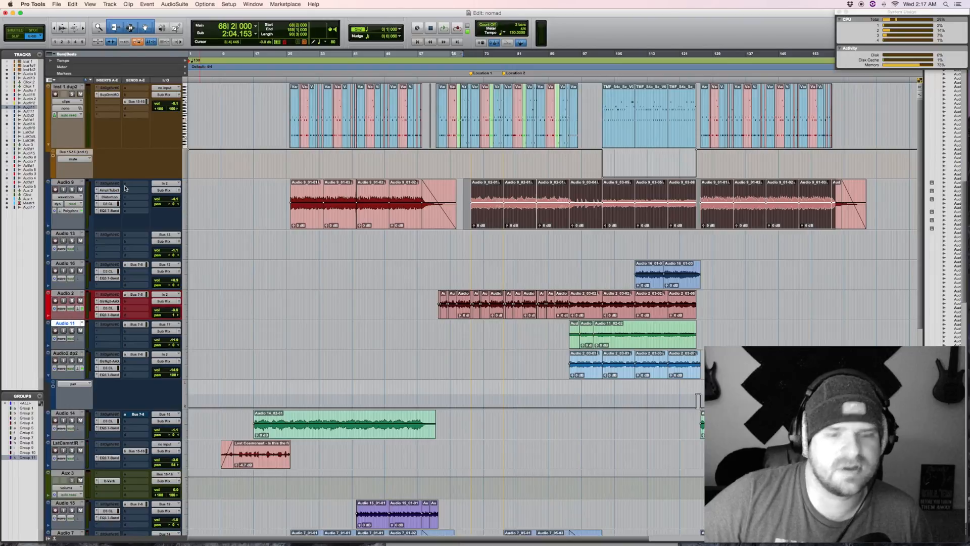
Step: View the Mix window's channel strips, and return to the Edit window
key(super+equal)
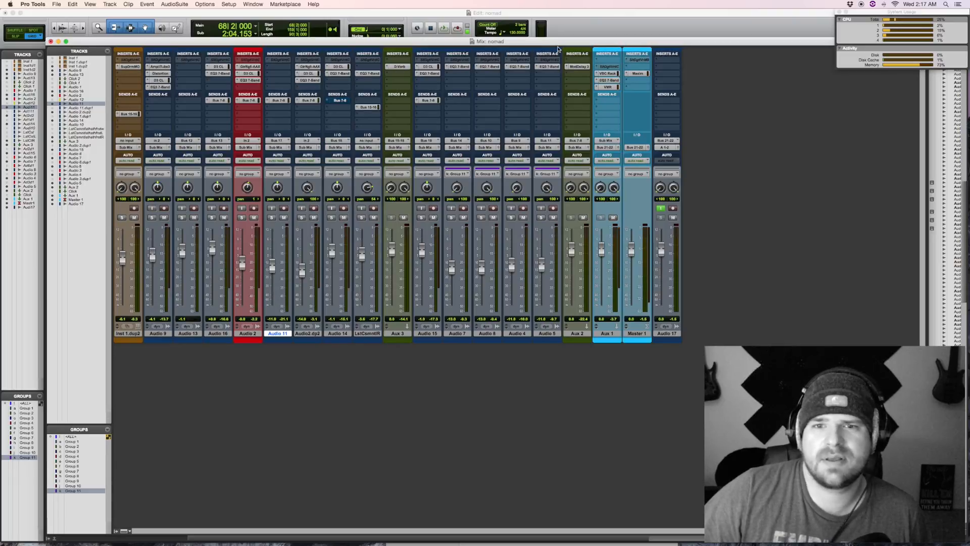
key(super+equal)
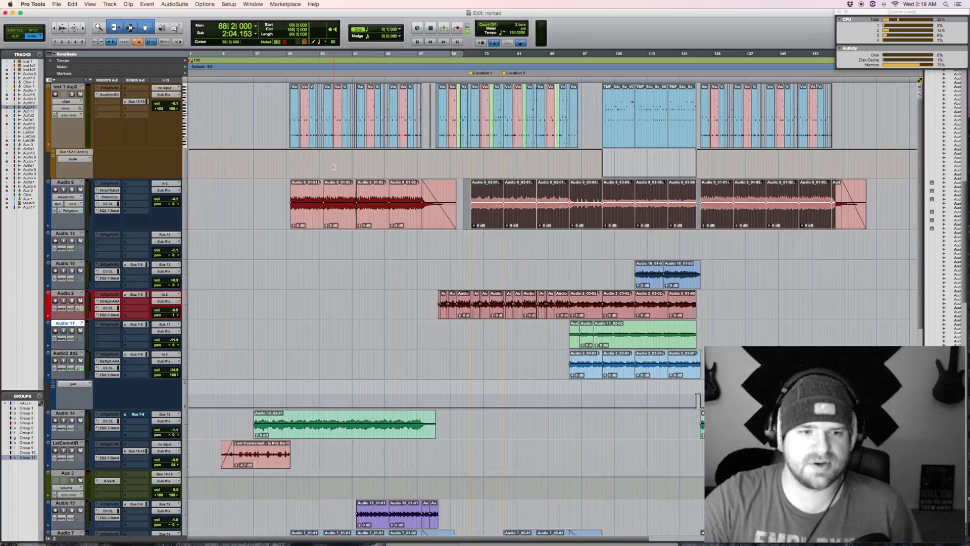
Step: Enlarge the height of the Lost Cosmonaut voice sample track at the start of the session
scroll(262, 307, down, 6)
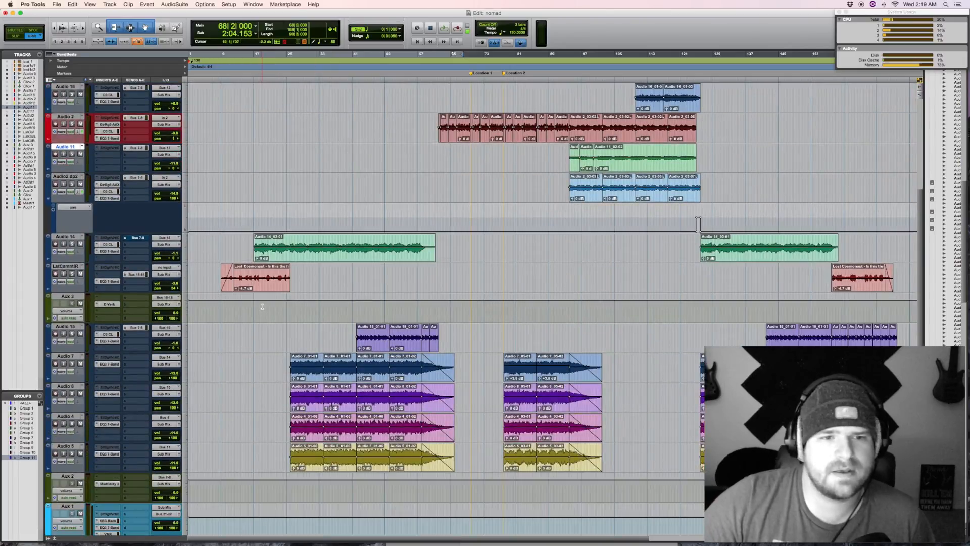
key(t)
key(t)
key(Home)
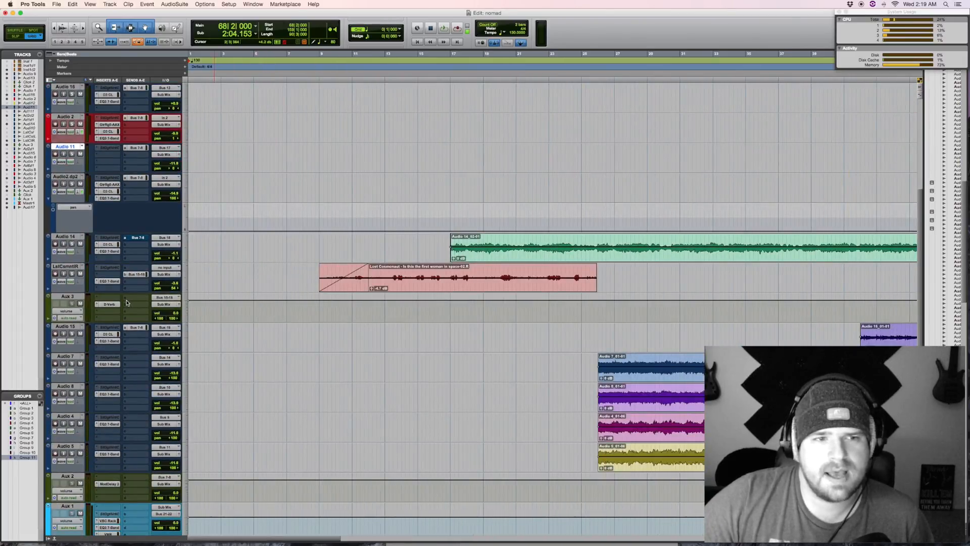
drag(131, 292, 132, 384)
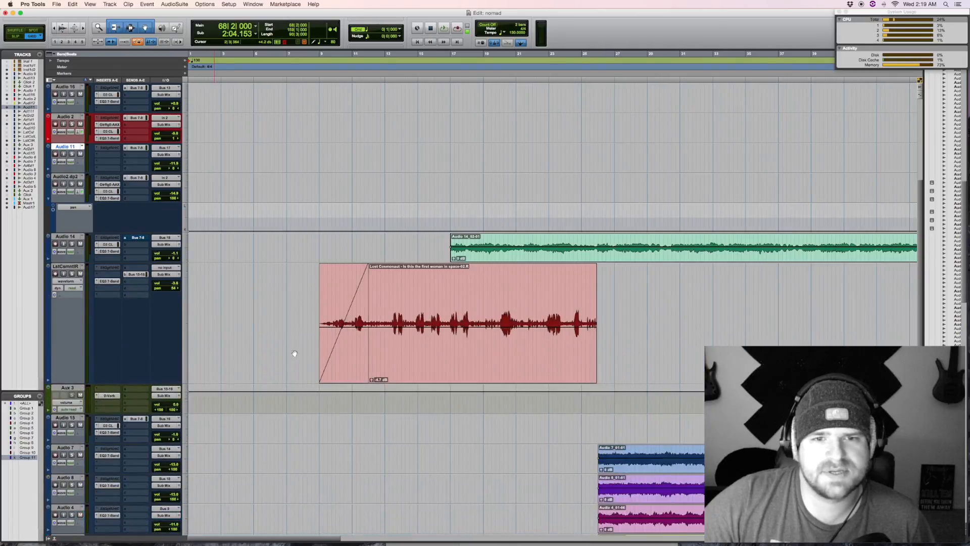
Step: Solo the Lost Cosmonaut track and play it from just before its first clip
click(462, 341)
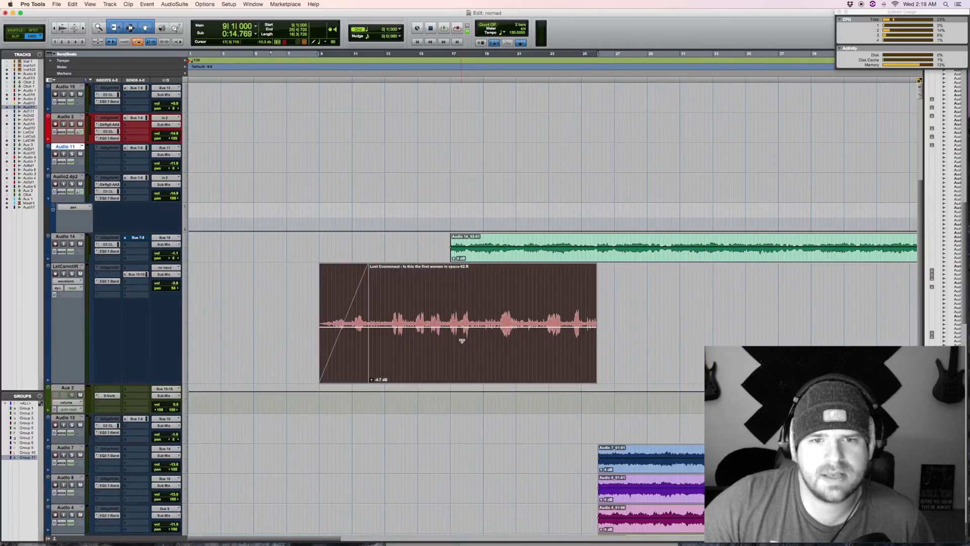
key(r)
key(r)
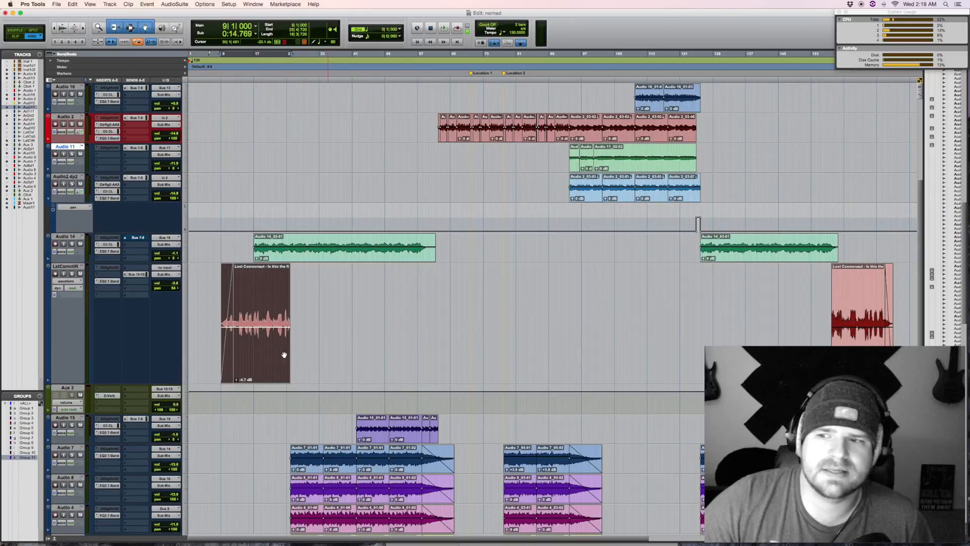
key(t)
key(t)
click(71, 274)
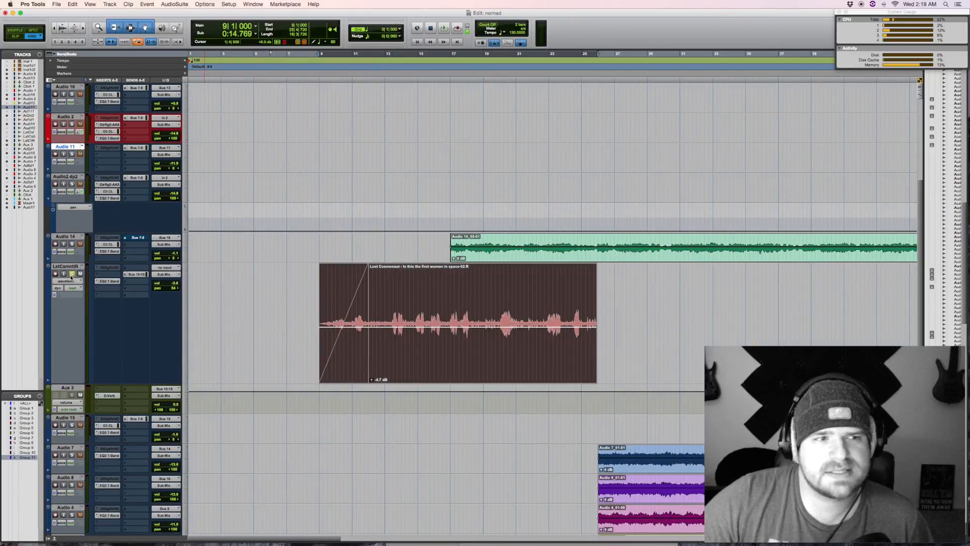
click(313, 294)
key(space)
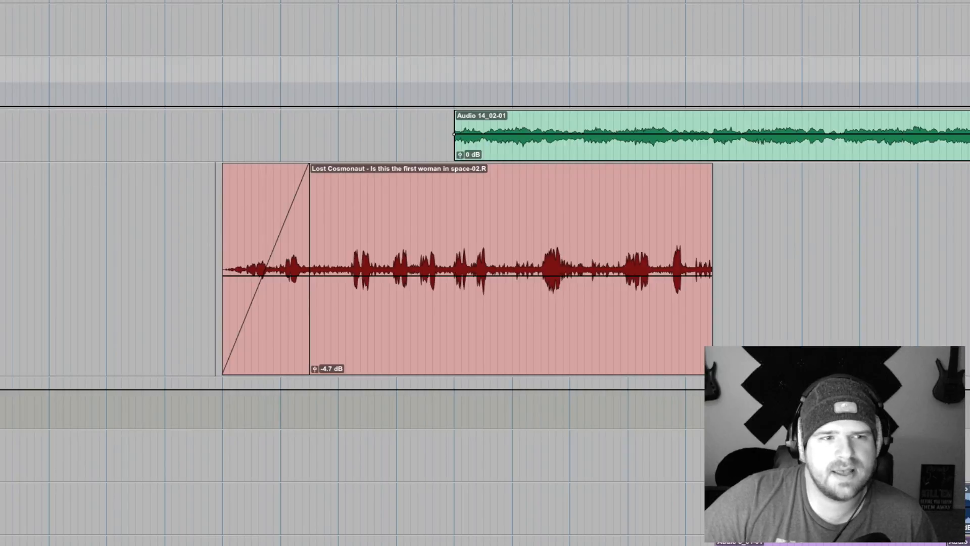
Step: Enlarge the height of the Audio 14 track above the Lost Cosmonaut track
key(ctrl+Up)
key(ctrl+Up)
scroll(87, 225, right, 2)
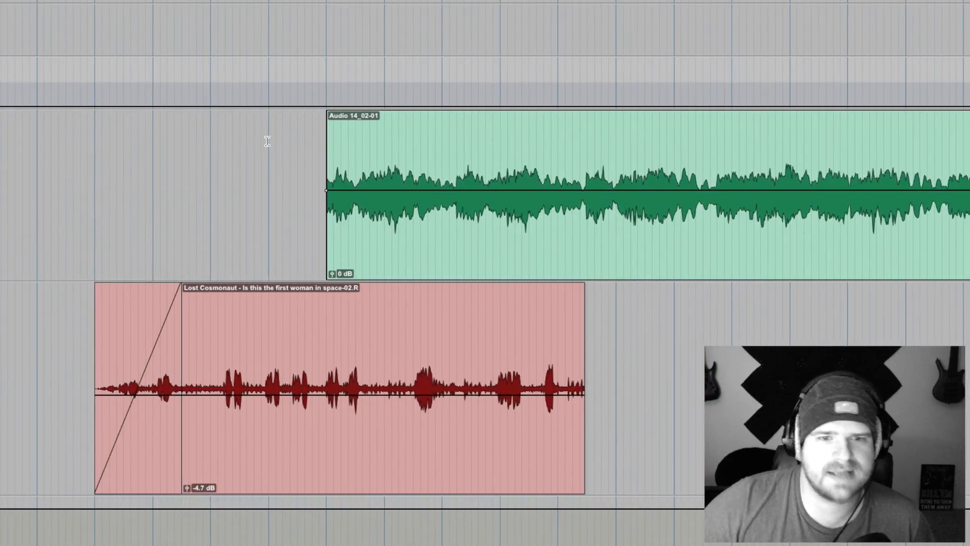
Step: Play the first Audio 14 clip from just before its start, and stop playback after listening
click(298, 136)
key(space)
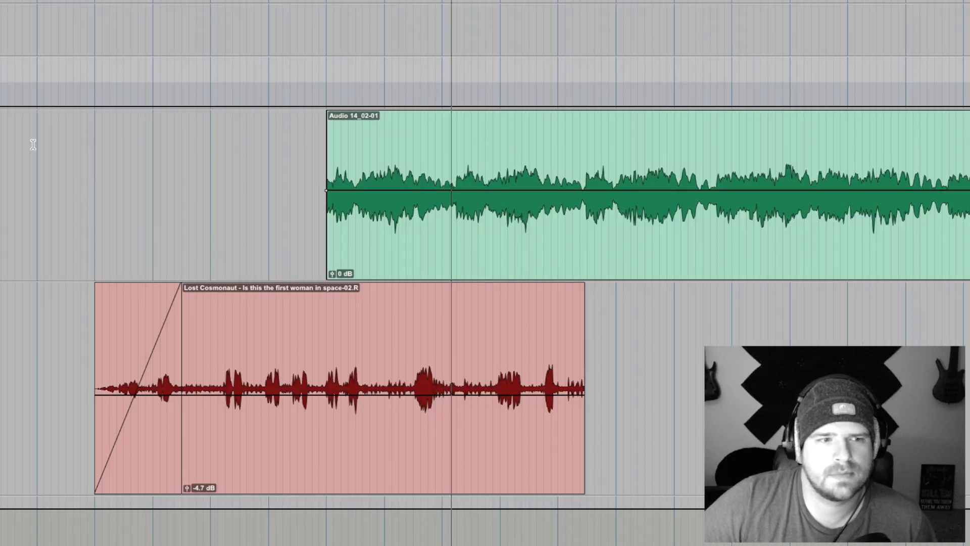
scroll(33, 145, down, 10)
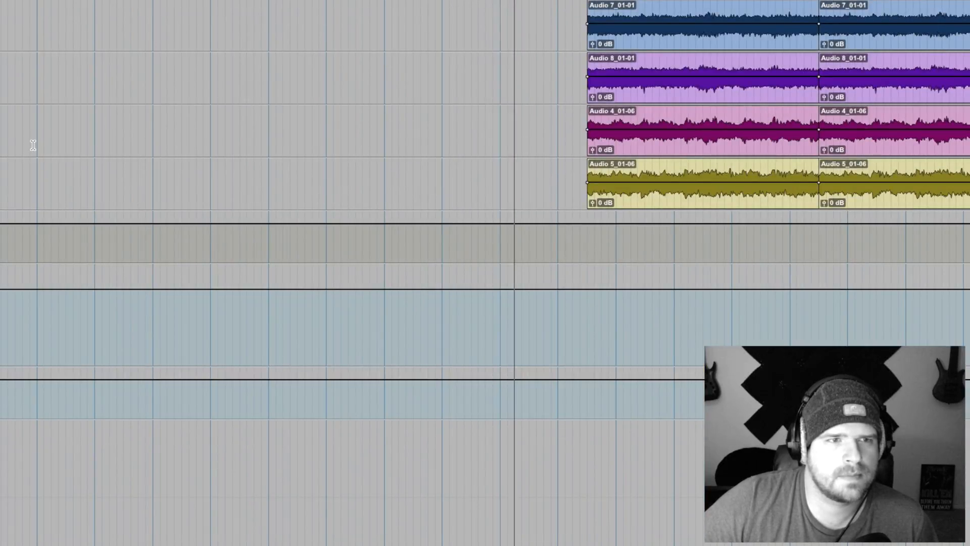
scroll(33, 145, up, 3)
scroll(32, 145, up, 9)
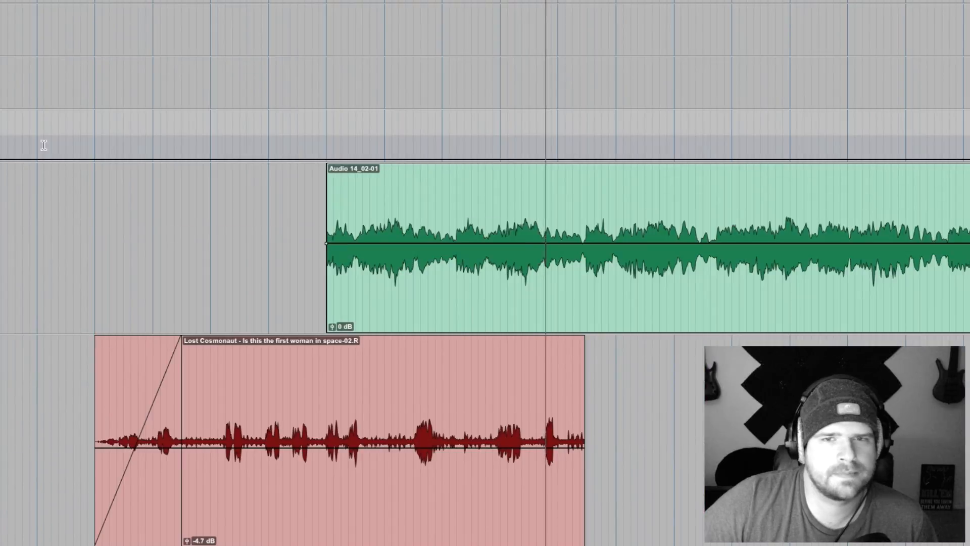
key(space)
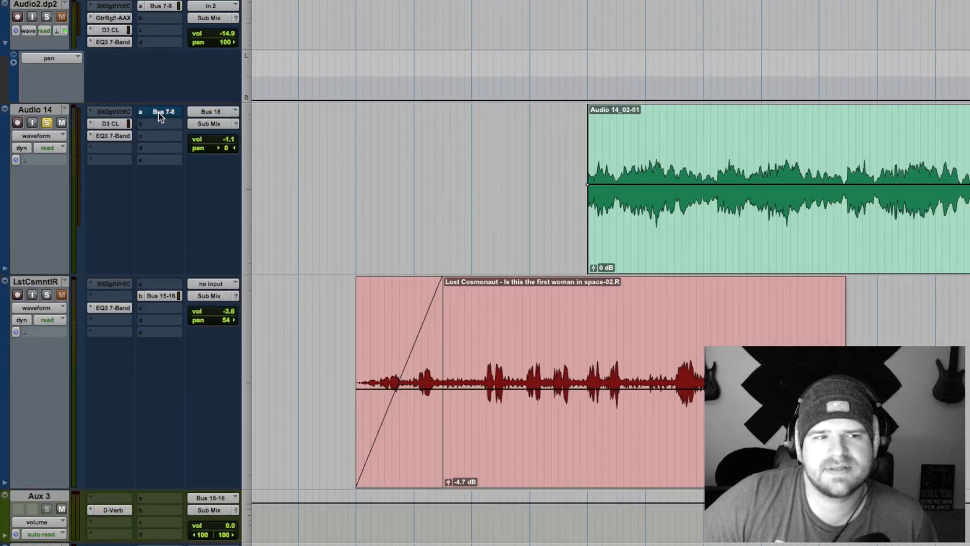
Step: Toggle the mute of Audio 14's Bus 7-8 send and show that send's mute automation lane
click(4, 269)
click(5, 270)
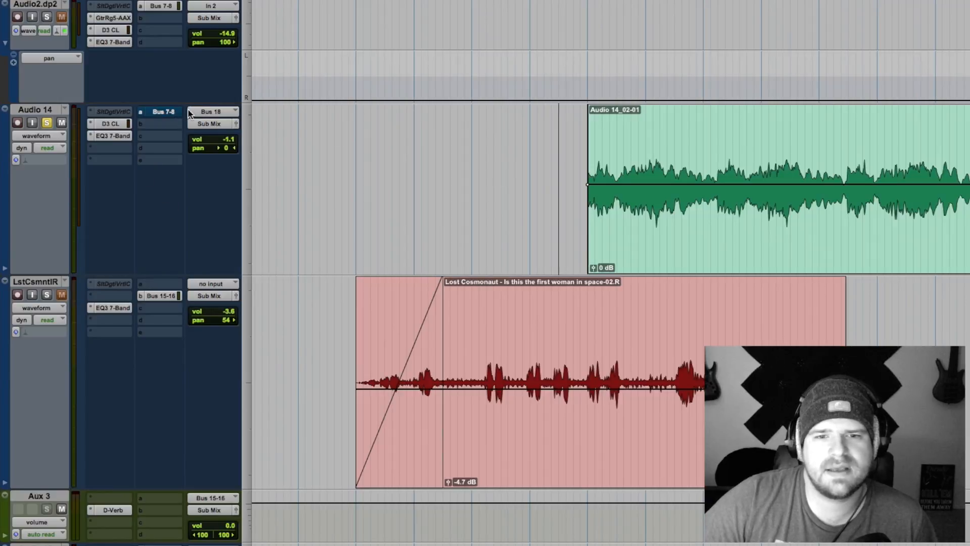
super+click(163, 111)
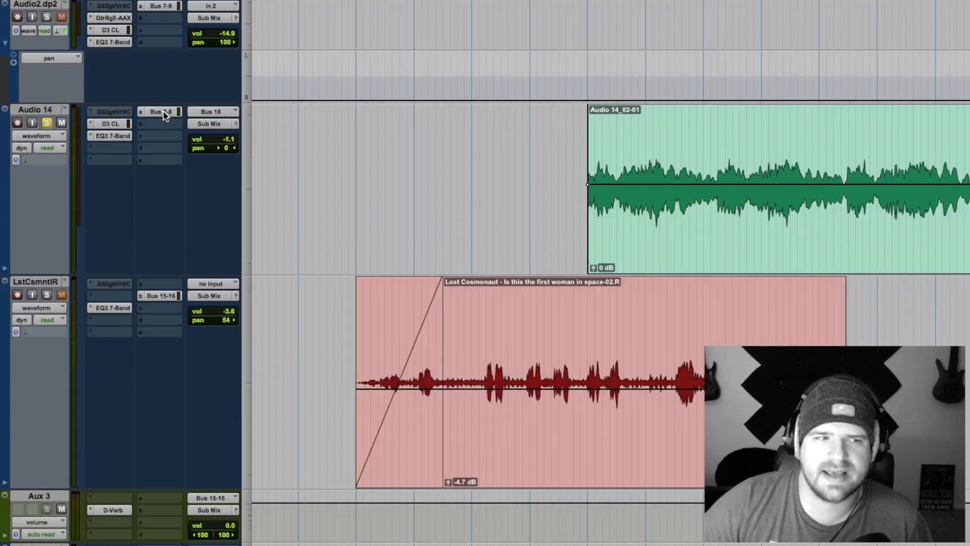
click(6, 268)
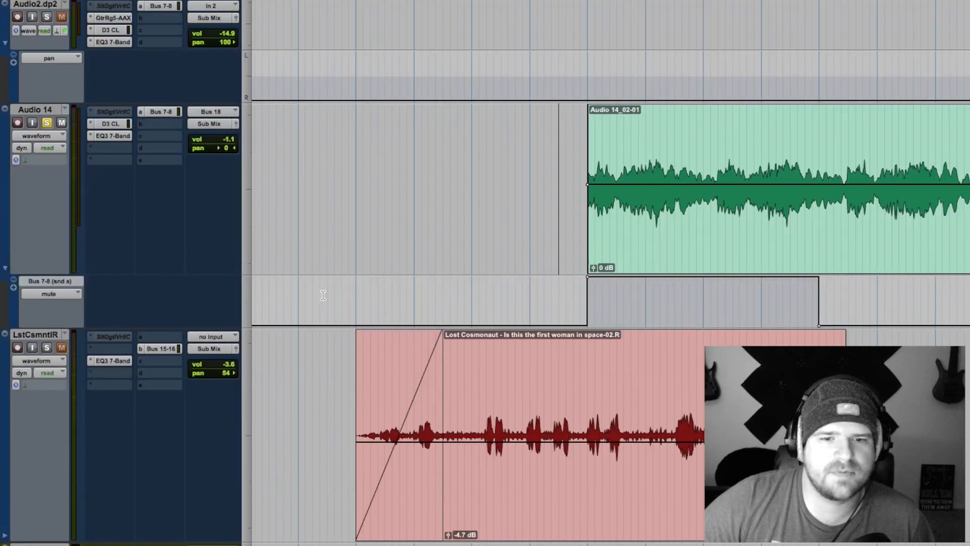
Step: Highlight the send mute automation change and the following part of the Audio 14 clip, and hide the automation lane
drag(680, 295, 723, 296)
drag(798, 296, 907, 295)
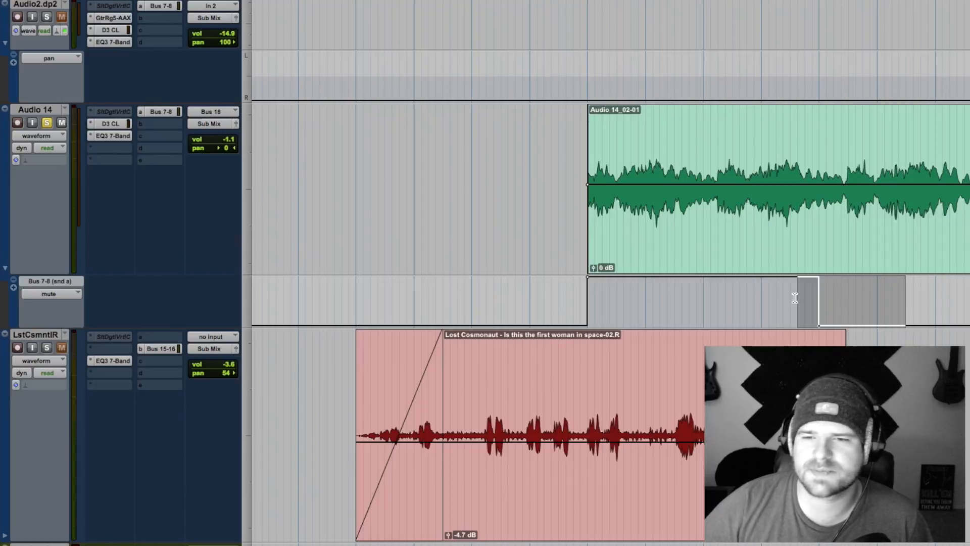
drag(694, 146, 968, 147)
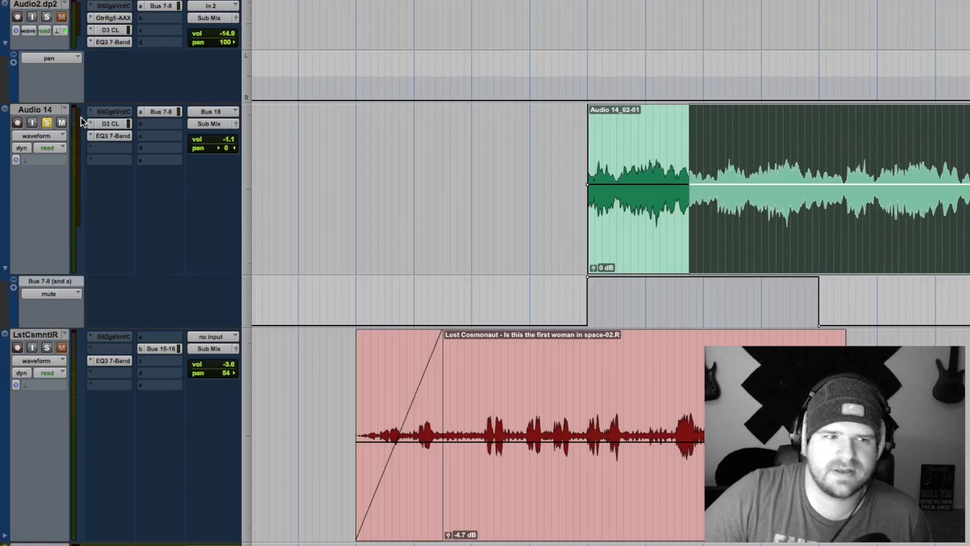
click(7, 268)
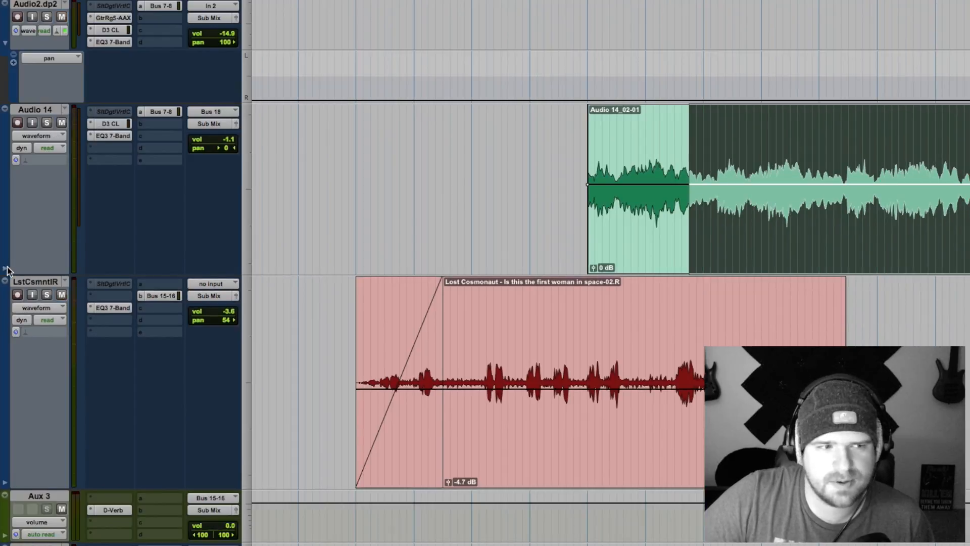
Step: Solo the Audio 14 and Lost Cosmonaut tracks and play them together from just before the first Audio 14 clip
click(47, 124)
click(47, 295)
click(554, 134)
key(space)
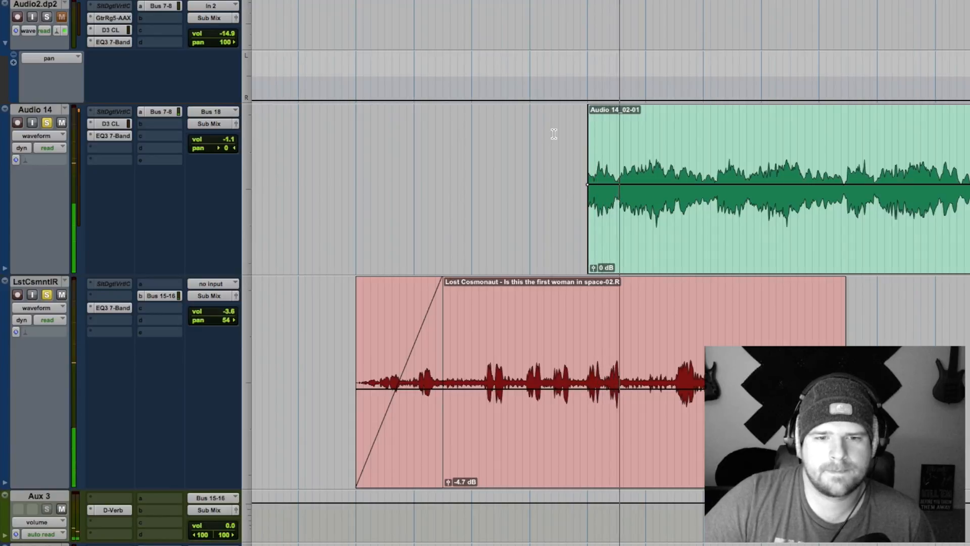
scroll(596, 146, down, 5)
scroll(597, 147, up, 6)
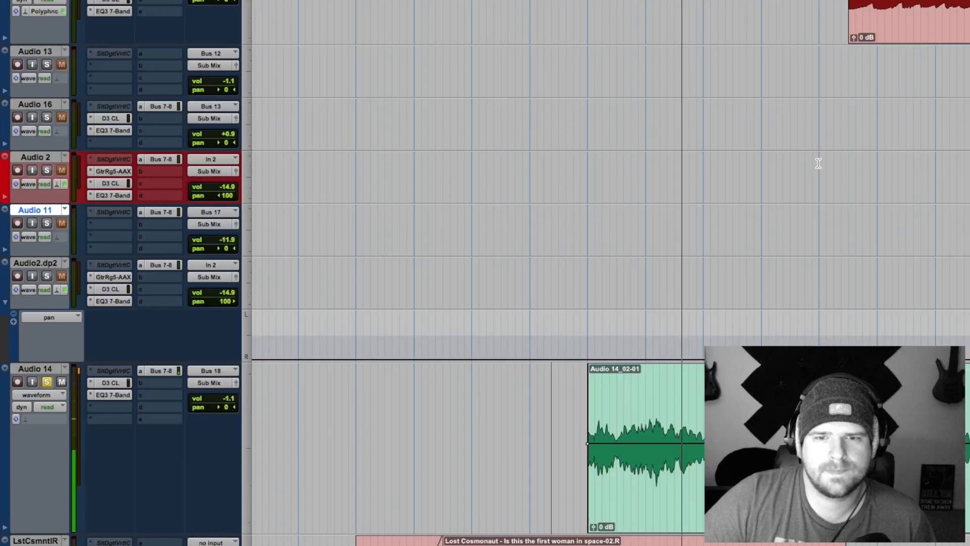
scroll(818, 162, down, 5)
scroll(818, 163, right, 3)
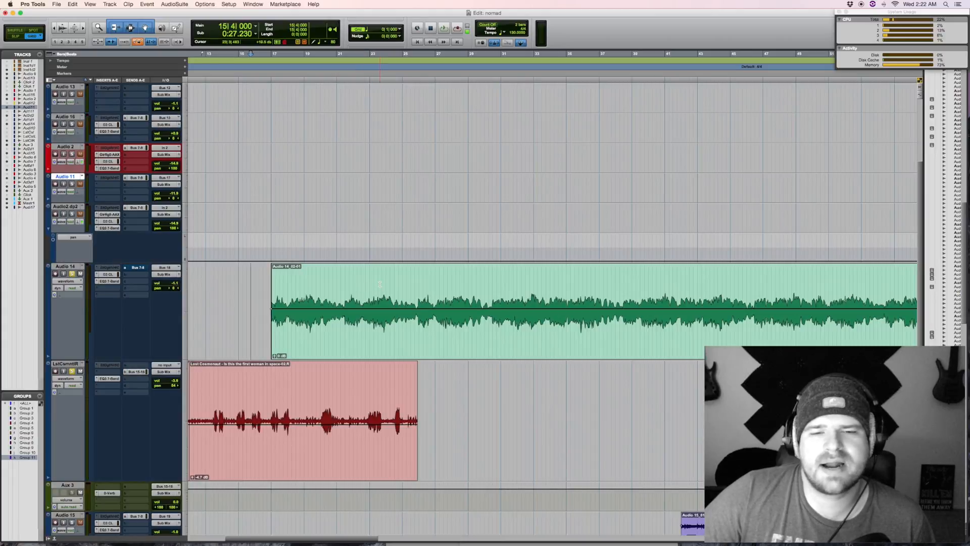
Step: Place the edit cursor at bar 26, where Audio 9 begins, and look over the tracks that enter there
scroll(360, 277, up, 5)
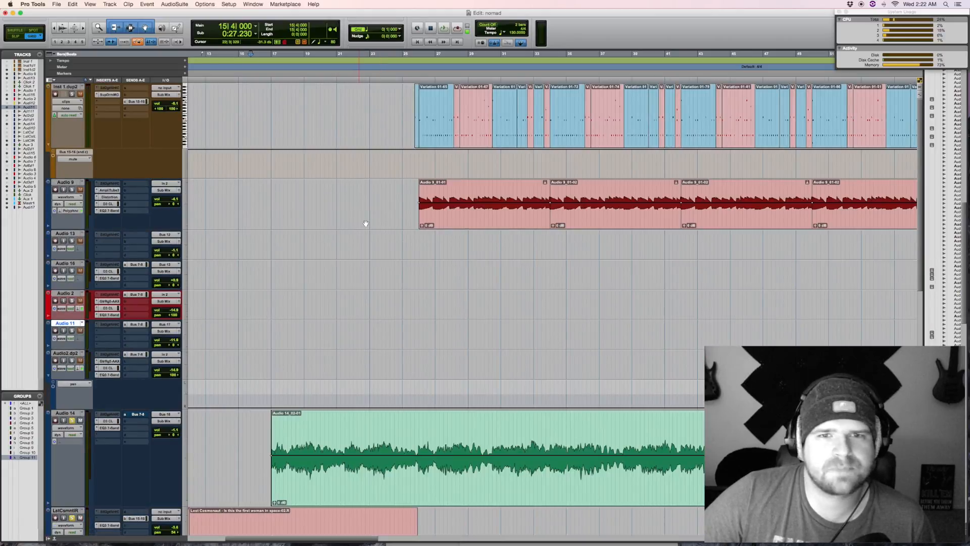
click(412, 242)
scroll(411, 242, down, 15)
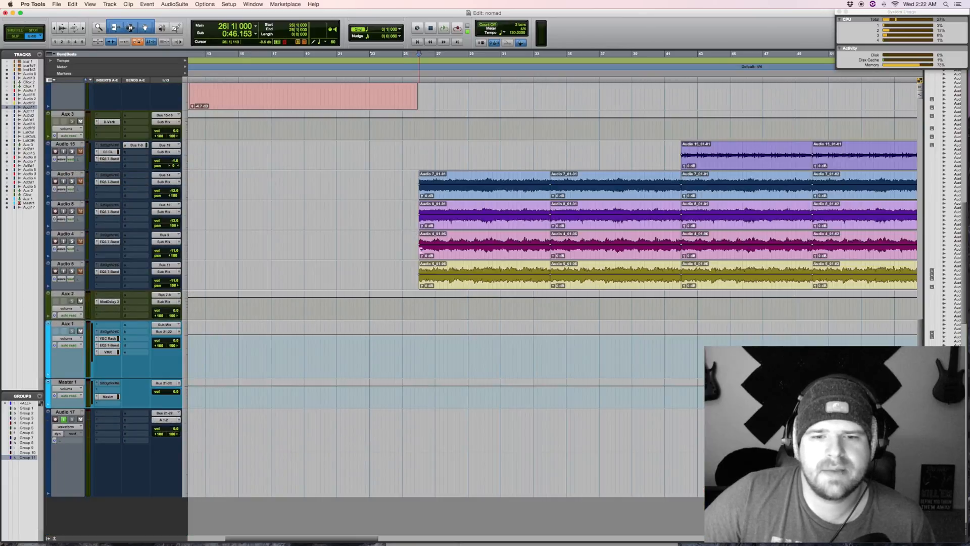
scroll(421, 237, up, 12)
scroll(420, 205, up, 4)
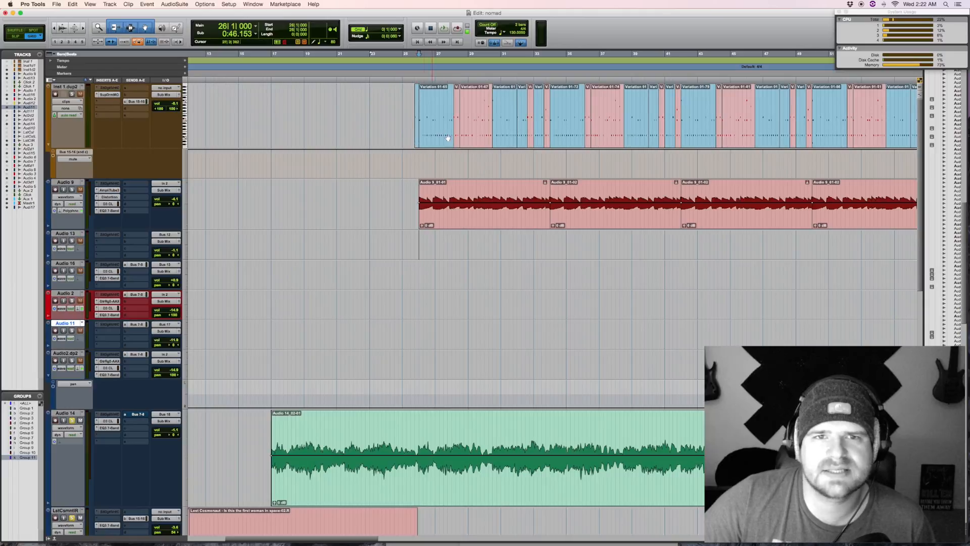
Step: Highlight the Audio 14 section beneath the first drum clips, and select a range spanning the whole first Audio 14 clip
drag(416, 422, 514, 422)
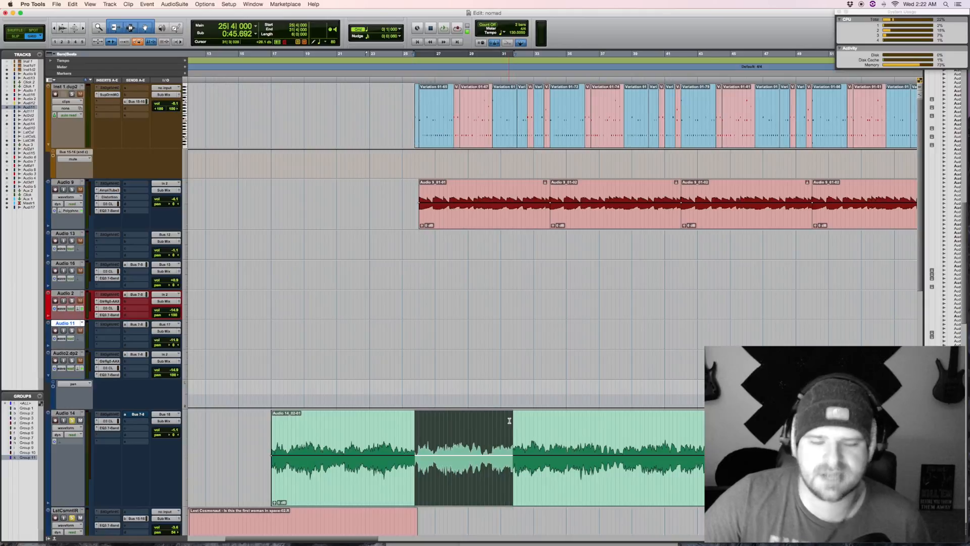
key(r)
key(r)
key(r)
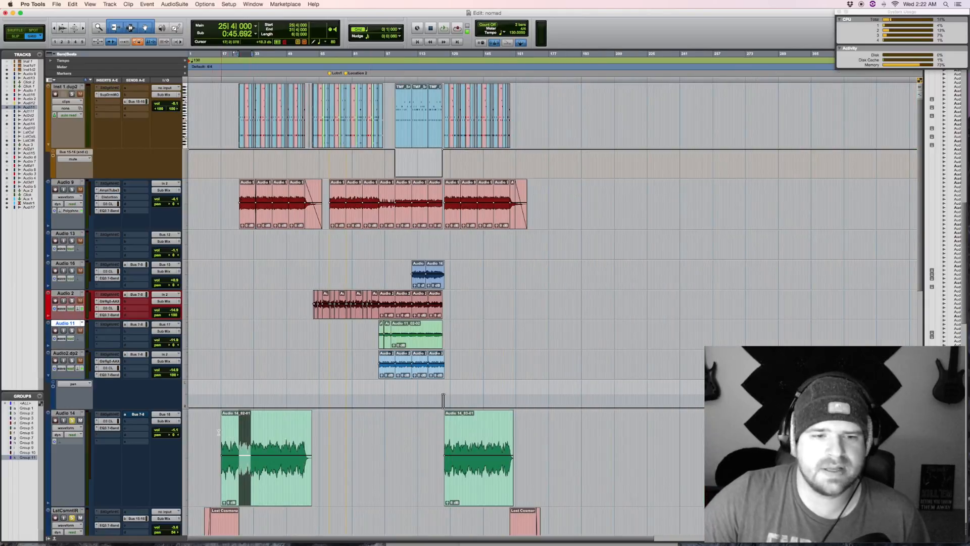
click(208, 430)
drag(205, 430, 334, 429)
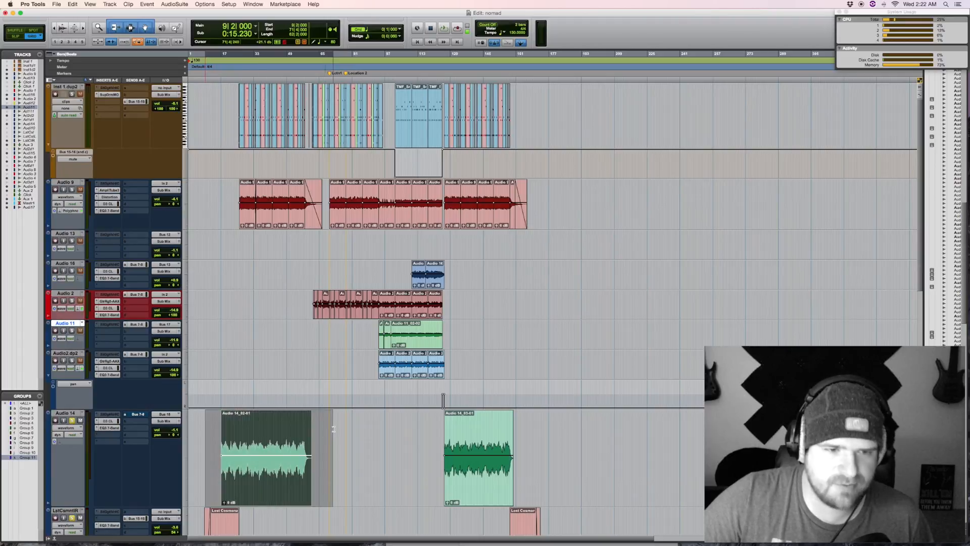
key(t)
key(t)
key(t)
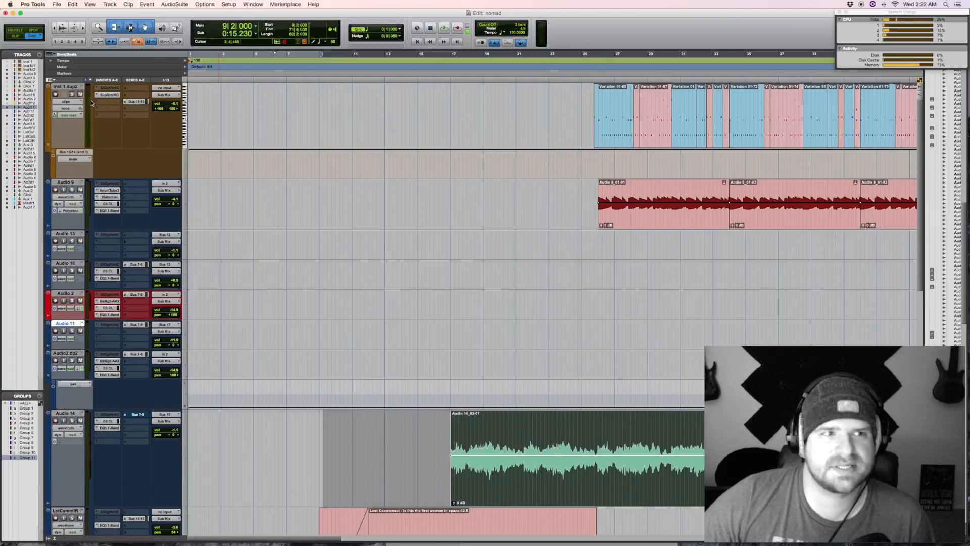
Step: Play the opening drum variation and Audio 9 clips twice, starting from just before they enter
click(579, 100)
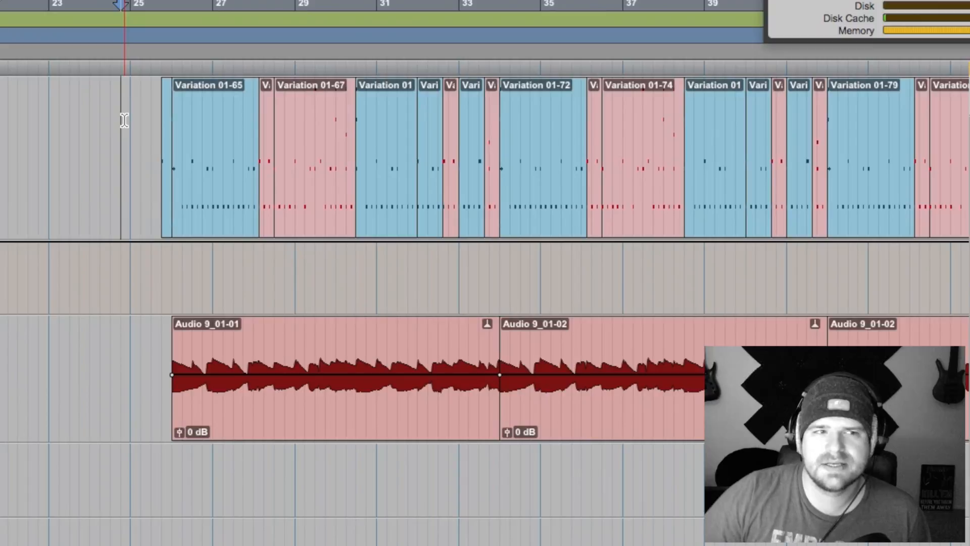
click(97, 261)
key(space)
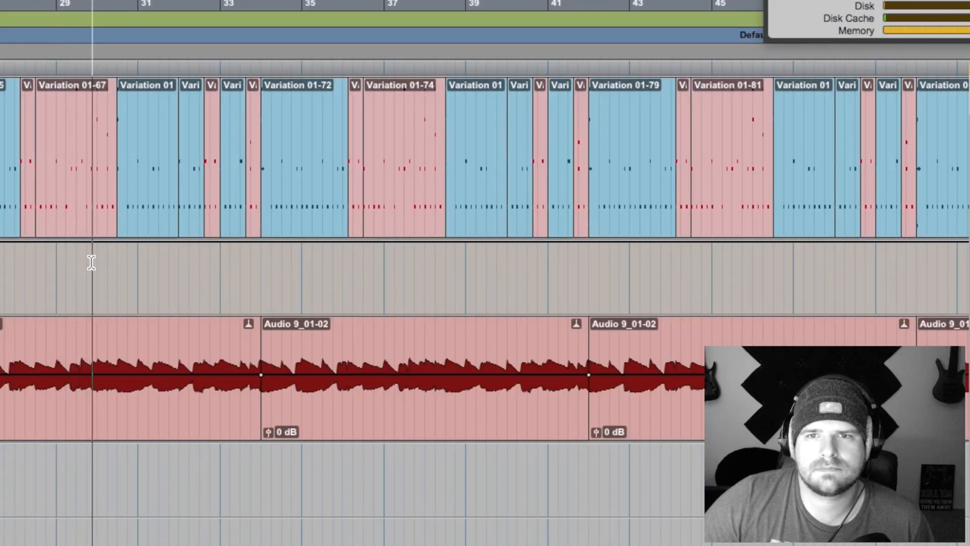
key(space)
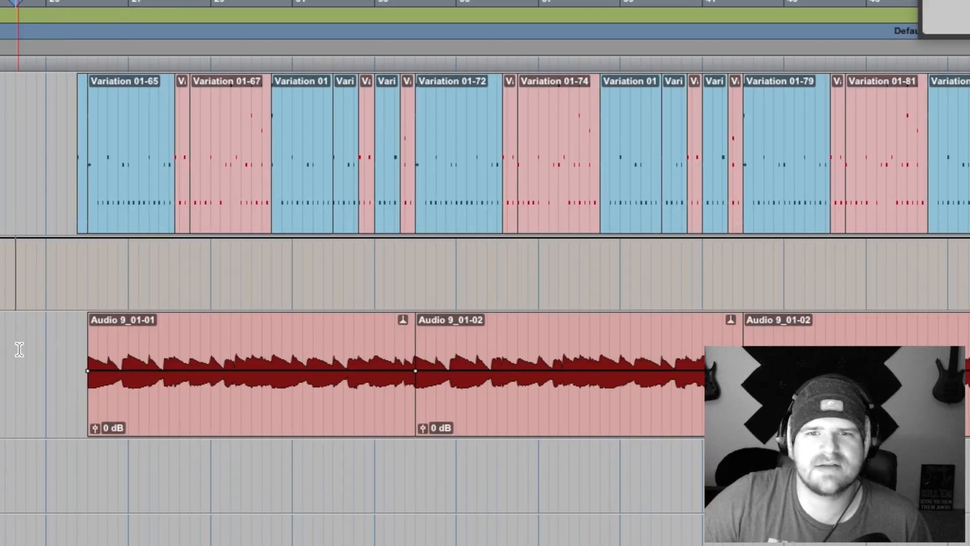
key(space)
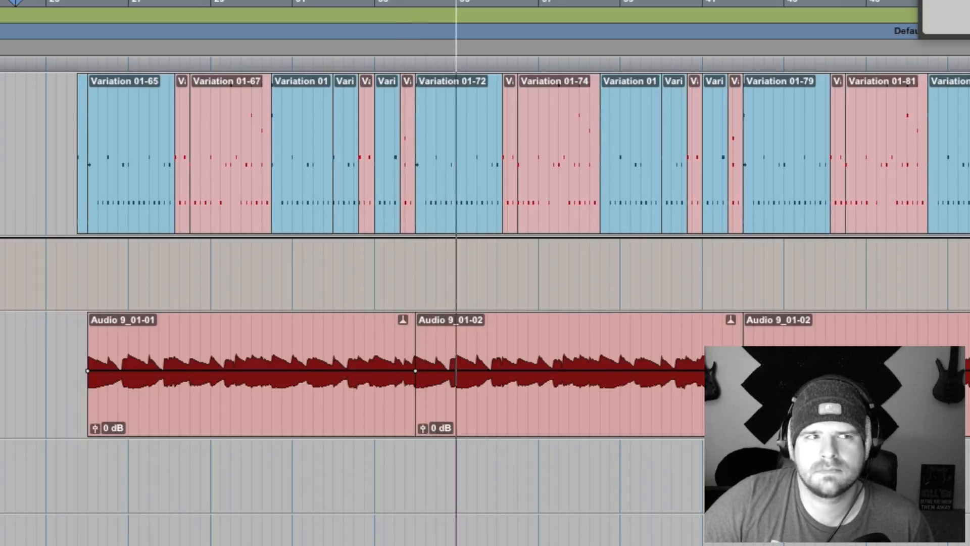
key(space)
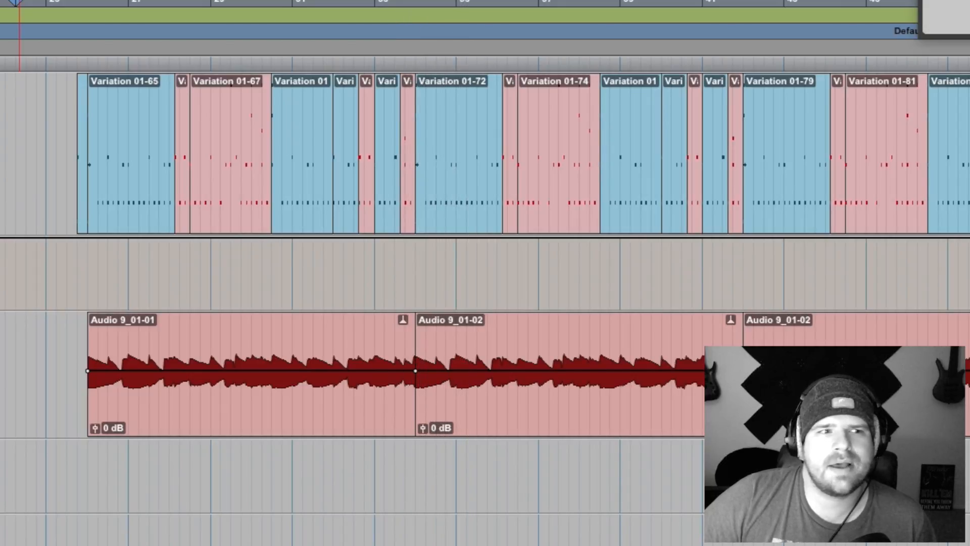
Step: Inspect the EQ3 7-Band settings on Audio 9 and close the plug-in window
click(1, 334)
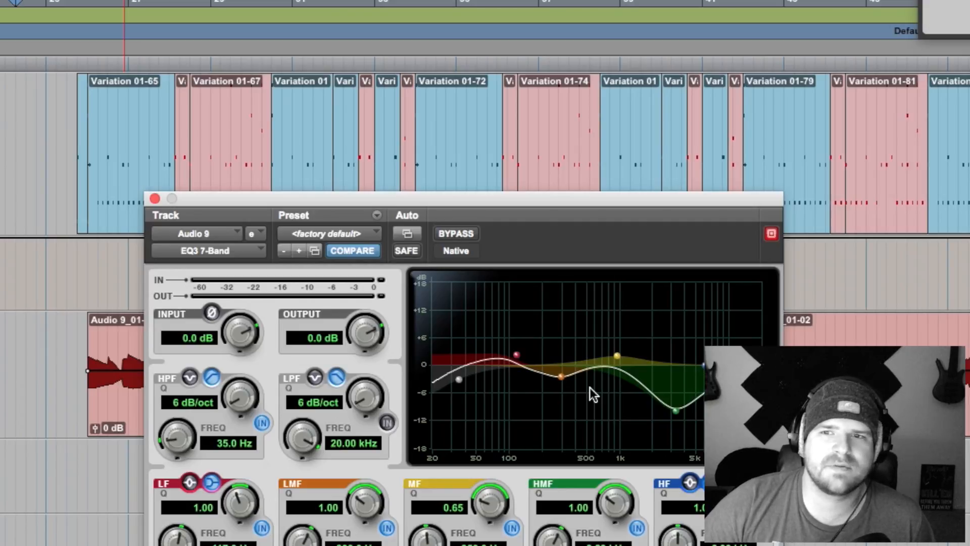
click(155, 198)
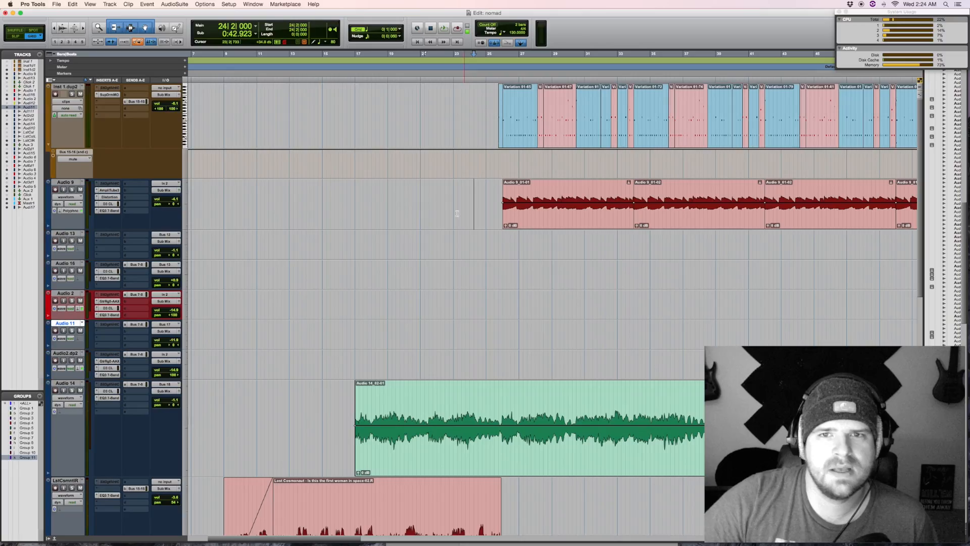
Step: Play the Audio 7, Audio 8, Audio 4 and Audio 5 clips from just before they enter
scroll(449, 265, down, 5)
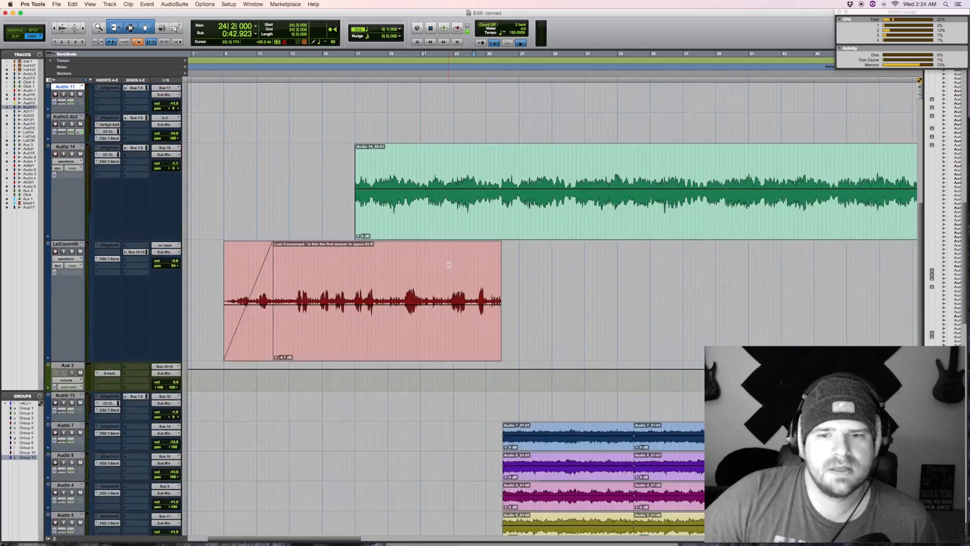
scroll(453, 238, up, 3)
scroll(480, 277, down, 8)
scroll(505, 318, up, 8)
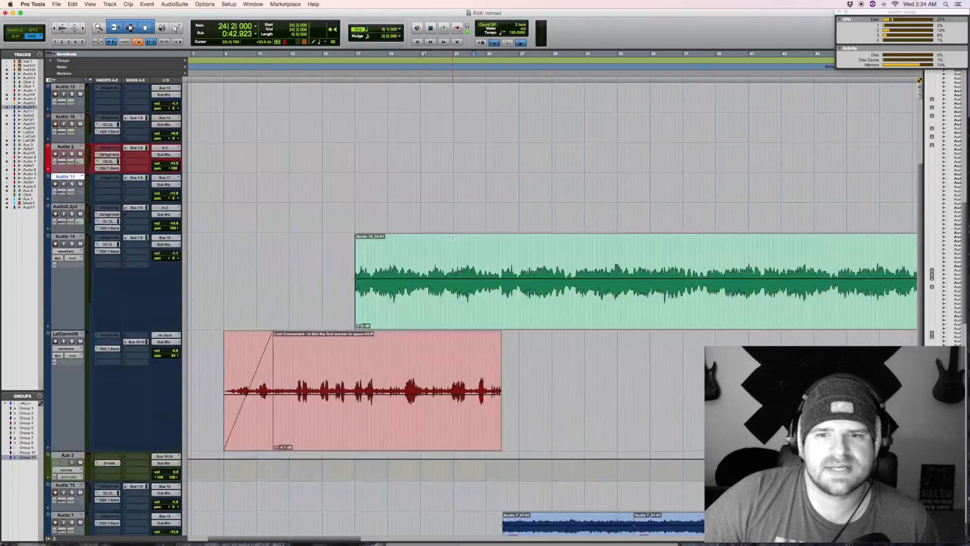
drag(495, 308, 675, 306)
scroll(505, 314, down, 5)
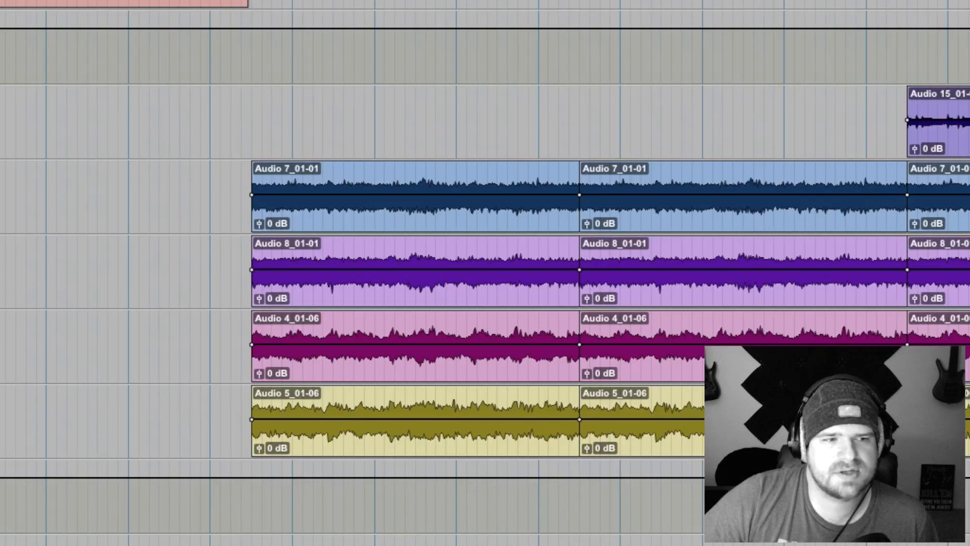
click(225, 176)
key(space)
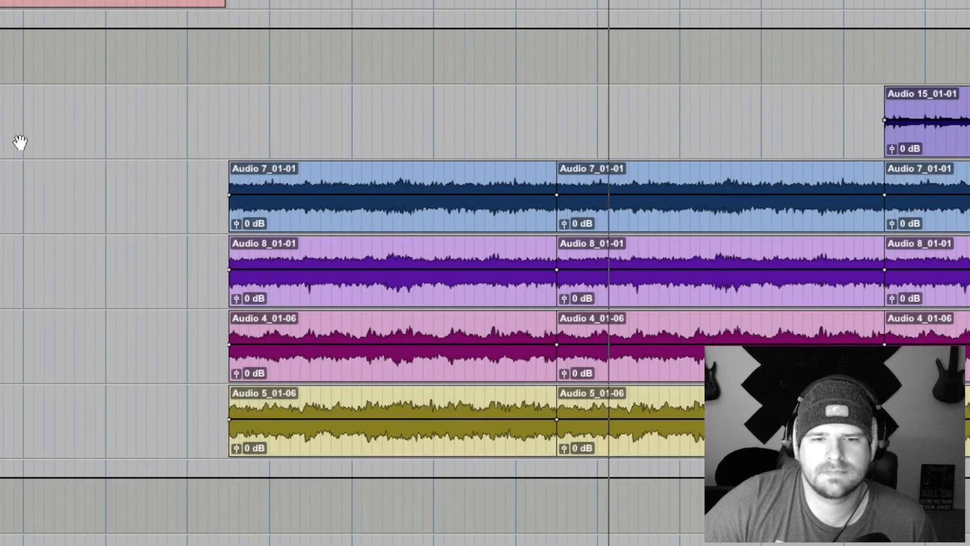
key(space)
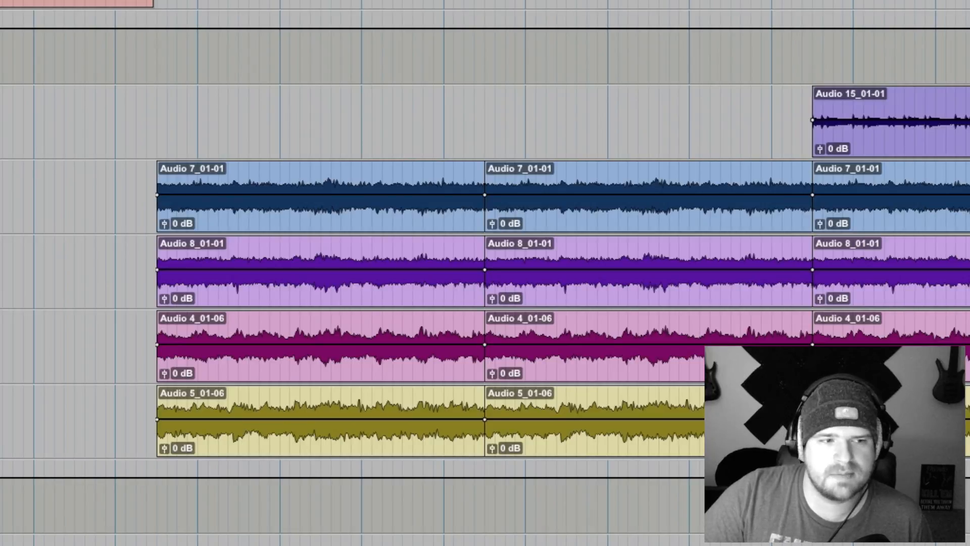
Step: Play the section with Audio 7 and Audio 8 soloed together, and switch the solo to Audio 4 and Audio 5
key(space)
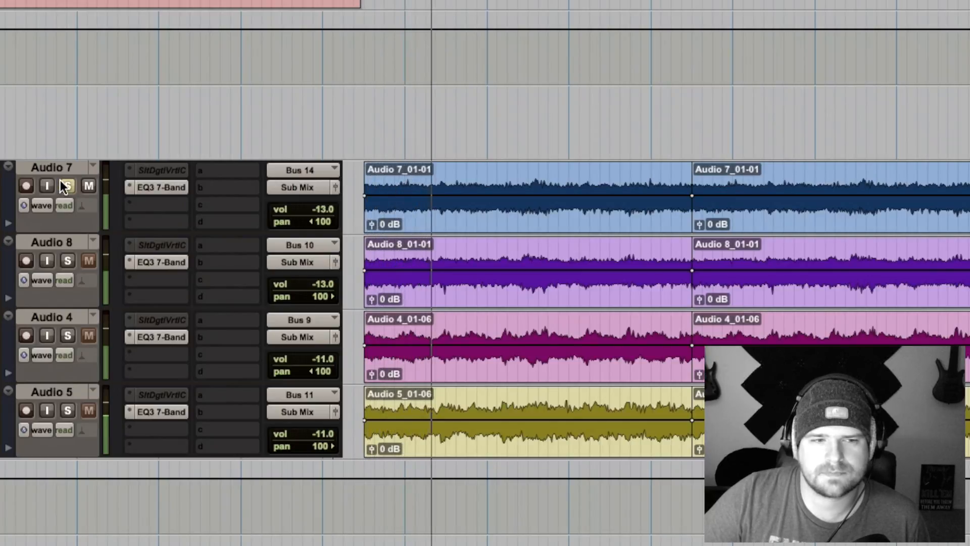
click(68, 261)
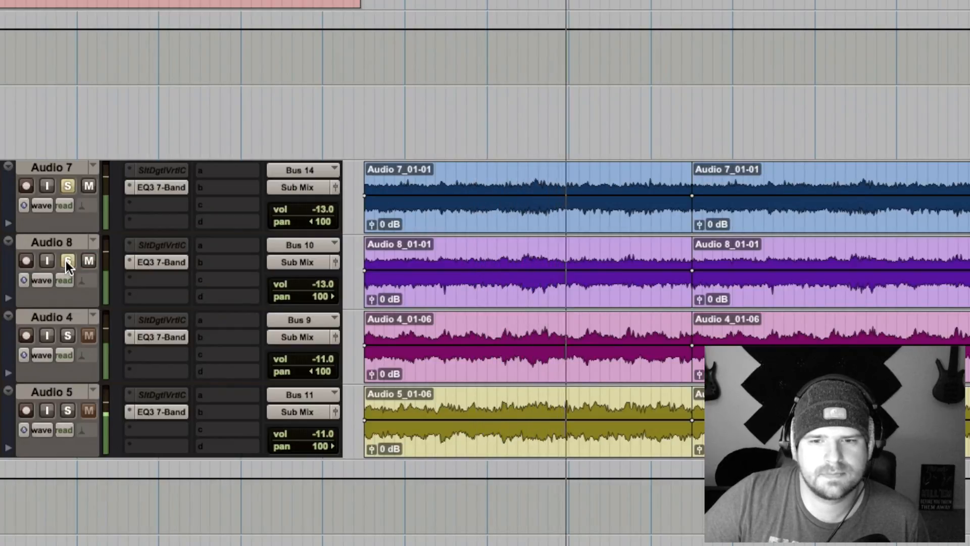
alt+click(67, 261)
click(67, 336)
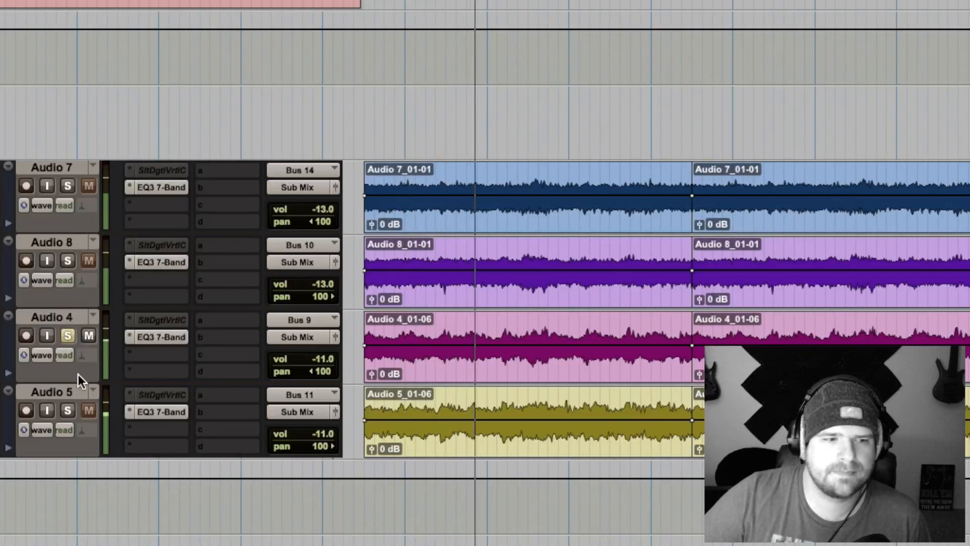
click(63, 409)
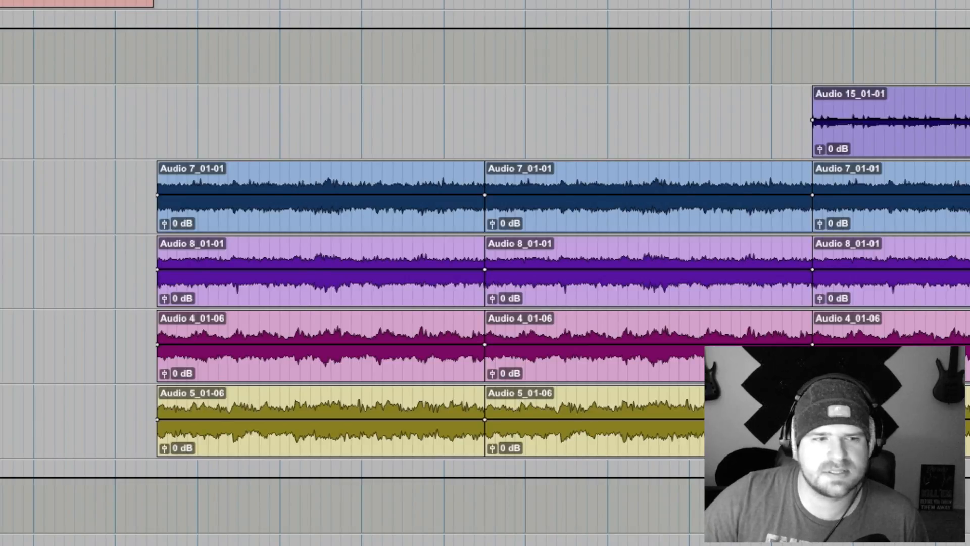
Step: Place the edit cursor just before the first Audio 7 clip and play from there, looking over the aux and master tracks below
click(146, 184)
click(136, 183)
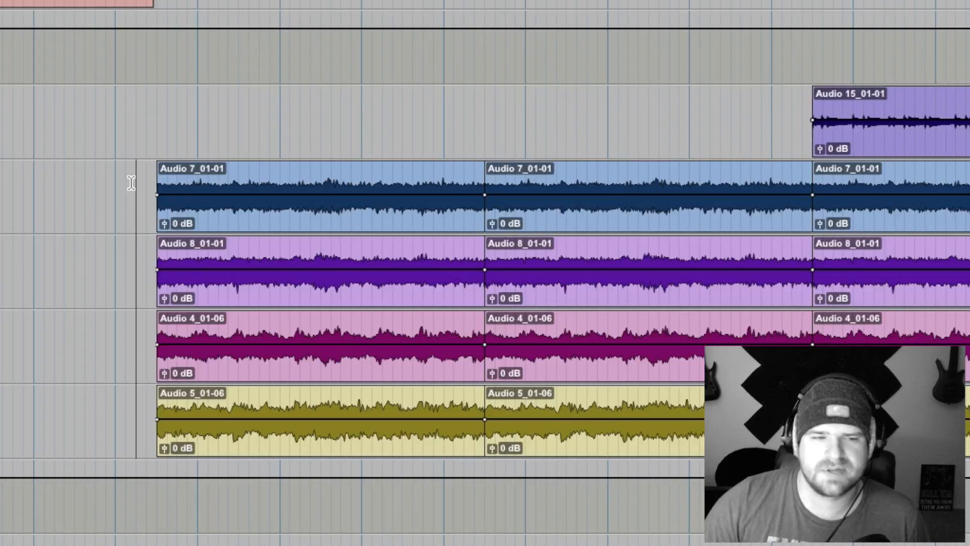
key(space)
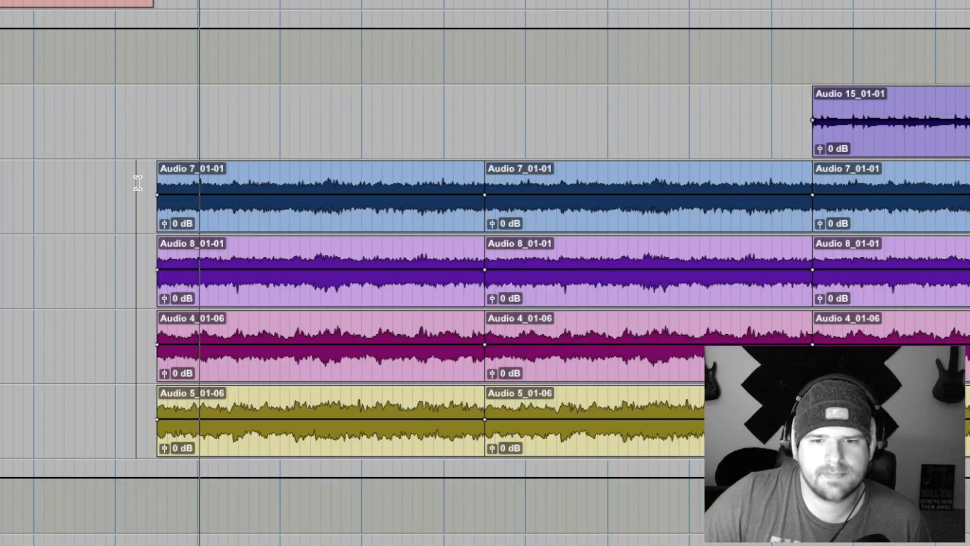
scroll(136, 182, down, 10)
scroll(138, 183, up, 5)
scroll(139, 183, up, 10)
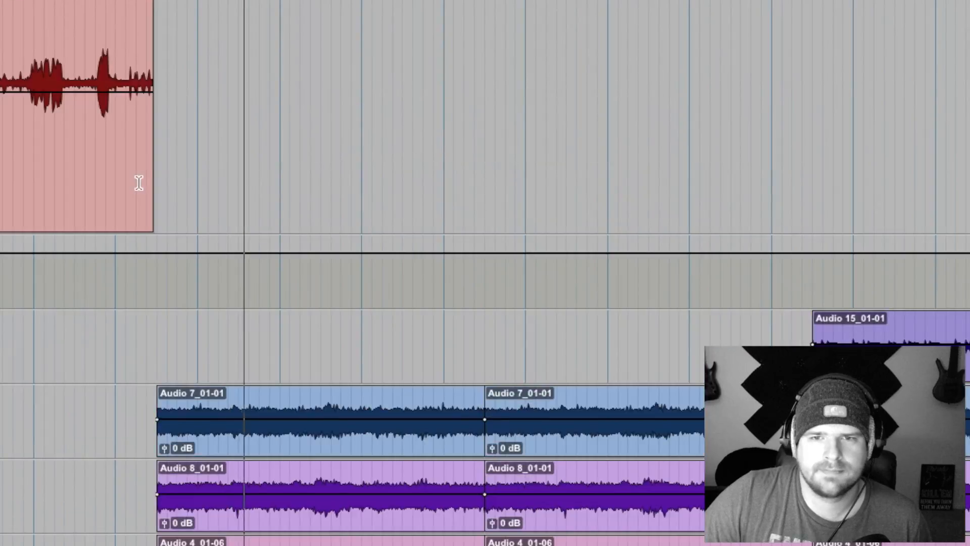
scroll(138, 183, down, 5)
scroll(138, 183, down, 10)
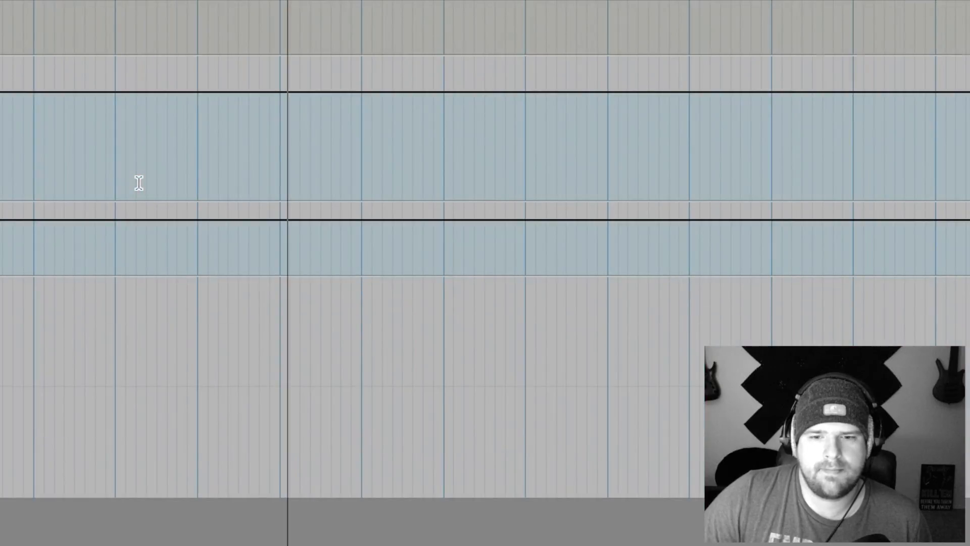
scroll(139, 183, up, 8)
scroll(138, 183, down, 6)
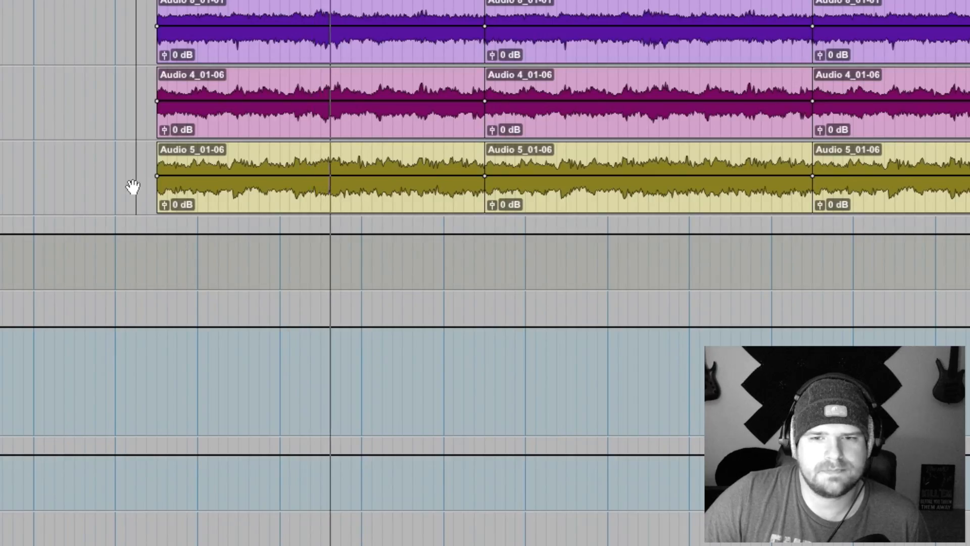
key(space)
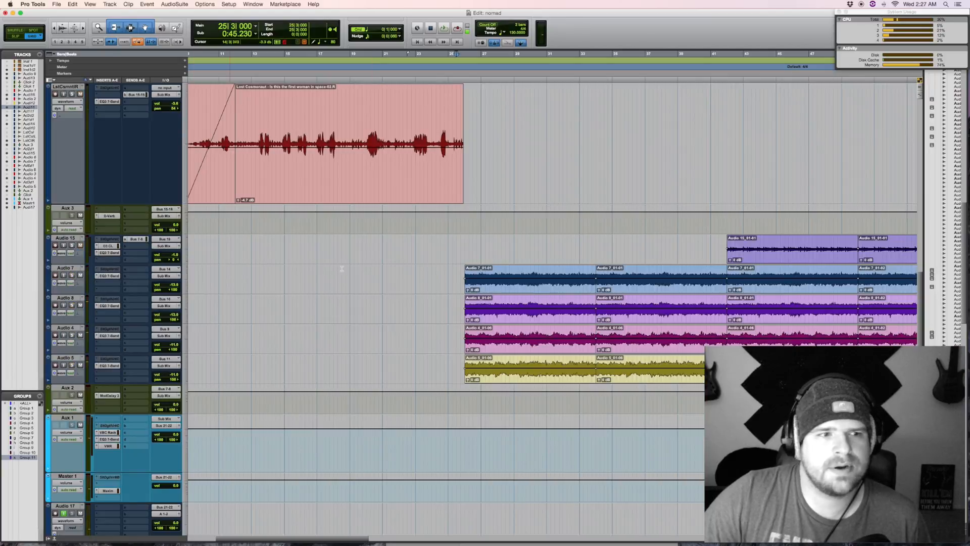
Step: Review the parts entering around bar 26 and place the edit cursor just before the first Audio 15 clip
scroll(382, 265, up, 5)
scroll(426, 276, up, 4)
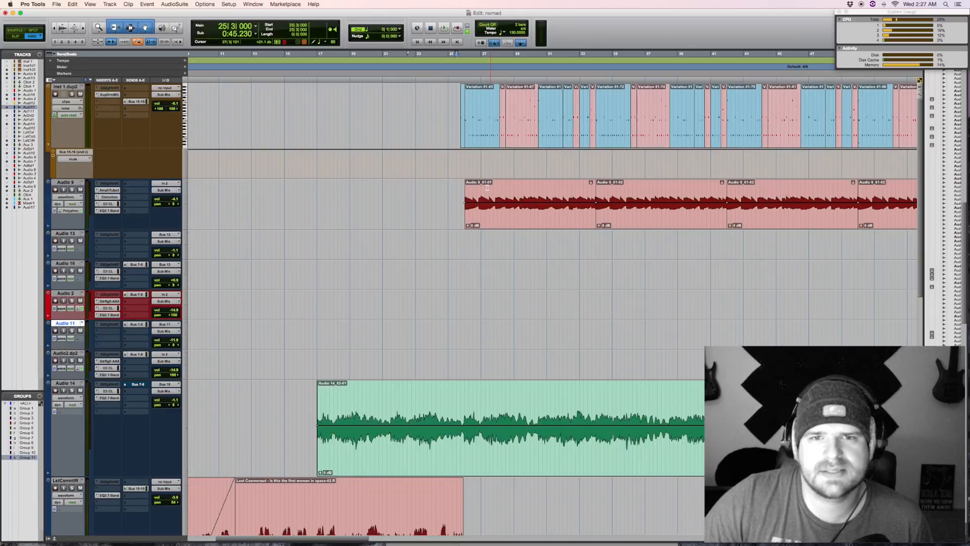
scroll(495, 238, down, 5)
scroll(497, 248, right, 3)
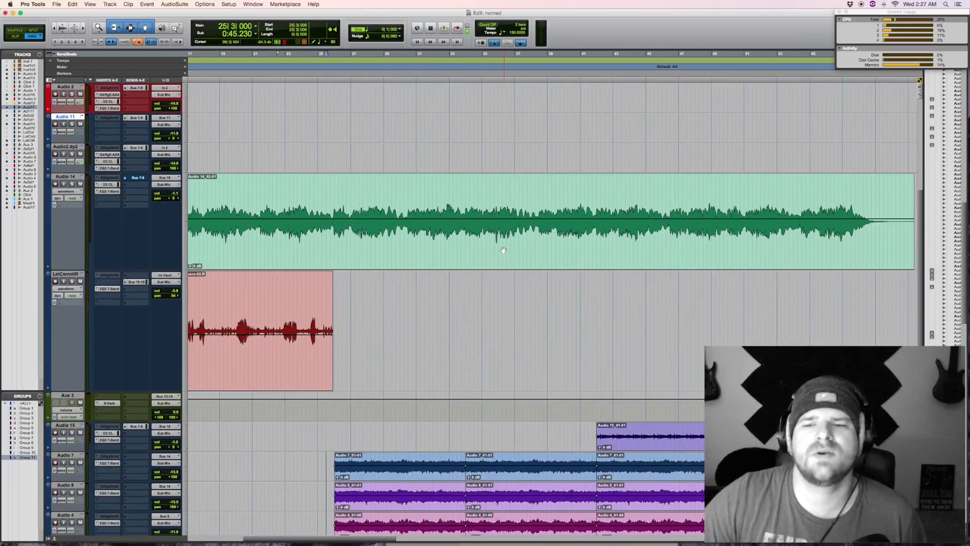
scroll(503, 250, right, 5)
scroll(501, 251, down, 2)
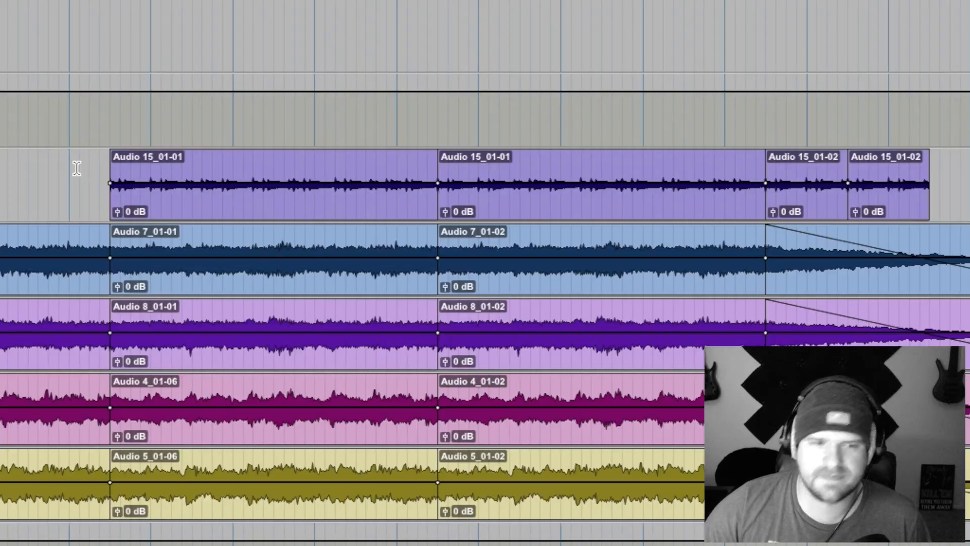
scroll(77, 168, left, 2)
click(77, 168)
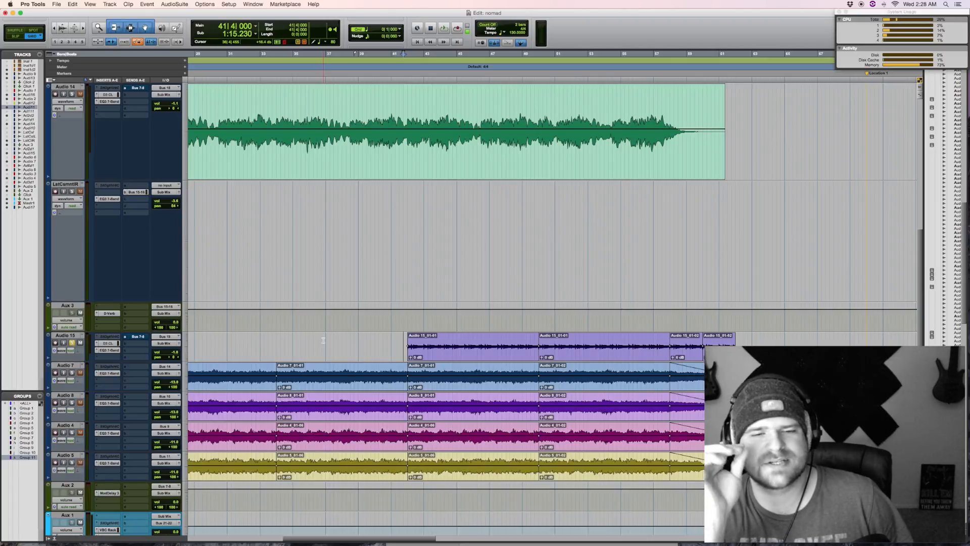
Step: Enlarge the Aux 2 track to inspect its Mod Delay III settings, and play the soloed Audio 15 from bar 41
scroll(323, 340, down, 5)
scroll(324, 303, right, 3)
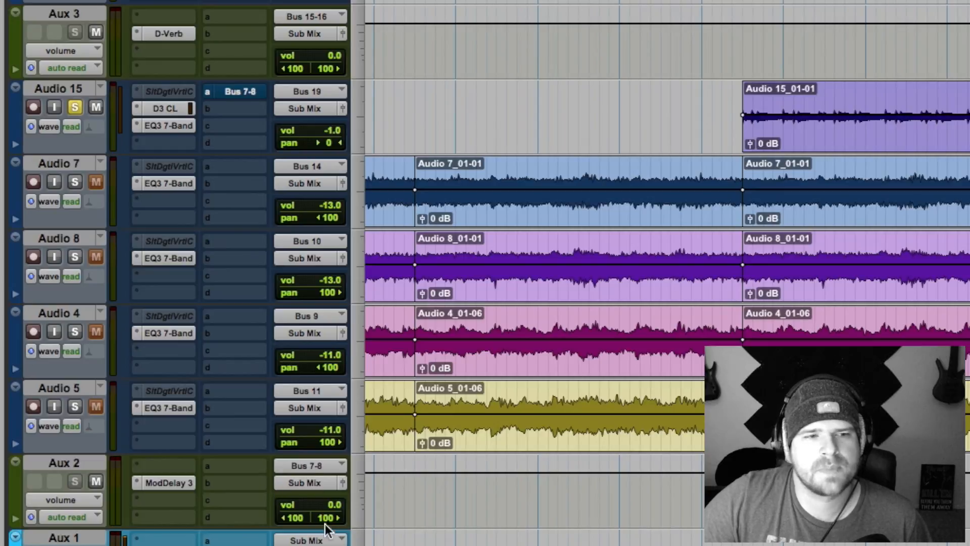
drag(270, 526, 337, 536)
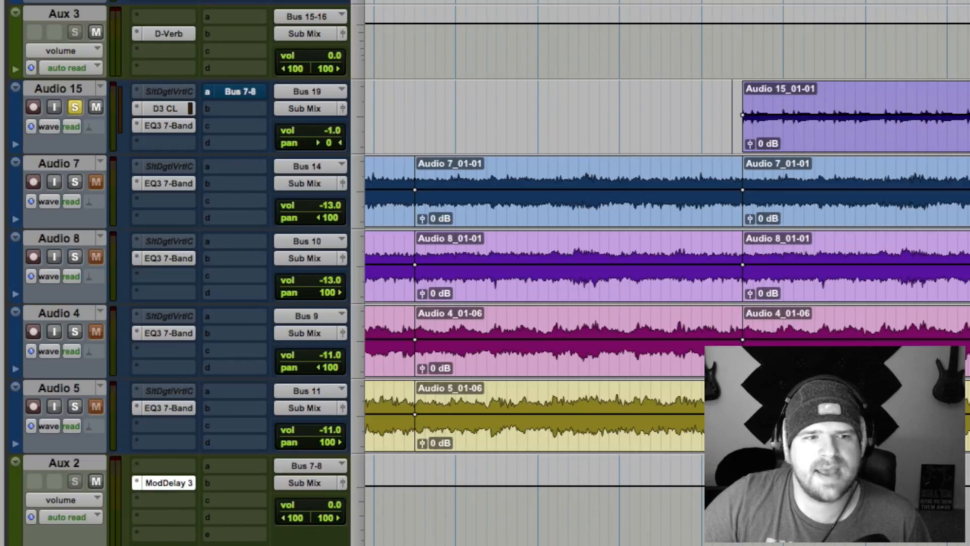
drag(969, 181, 839, 181)
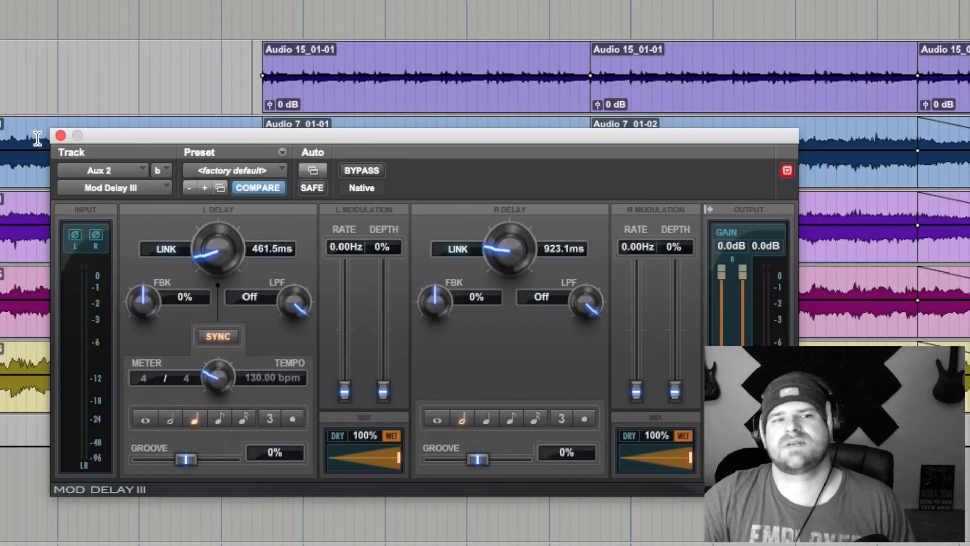
click(60, 136)
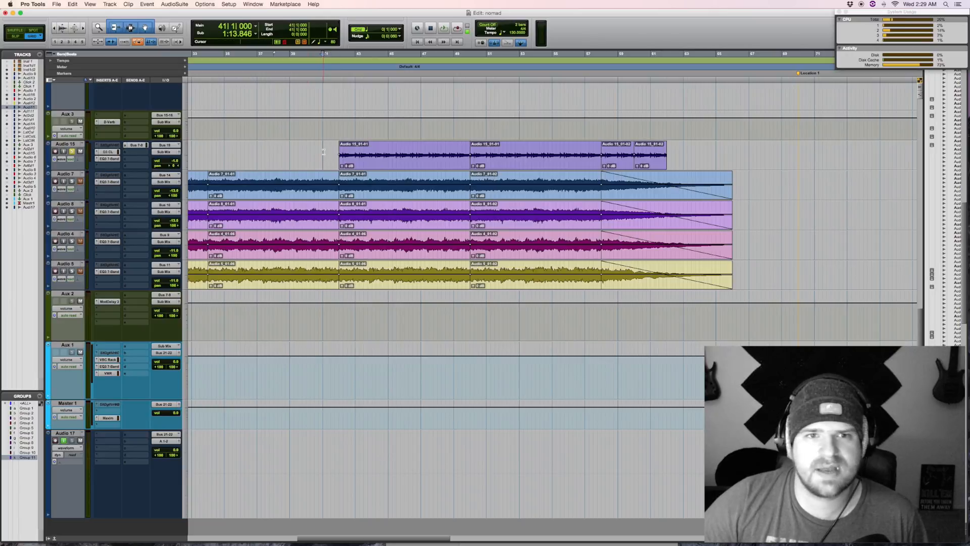
key(space)
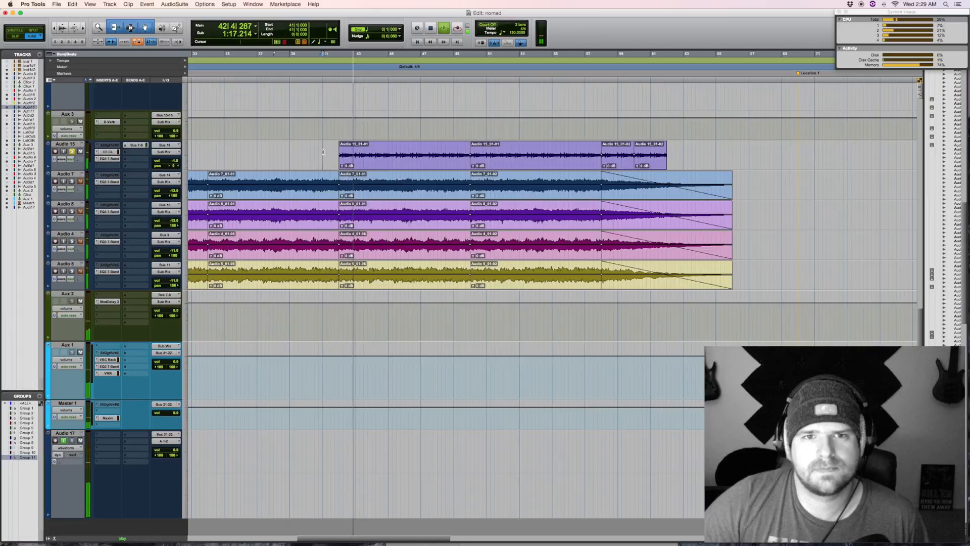
Step: Return to the section where the Audio 9 clips begin and play the full arrangement from just before bar 26
scroll(322, 151, up, 5)
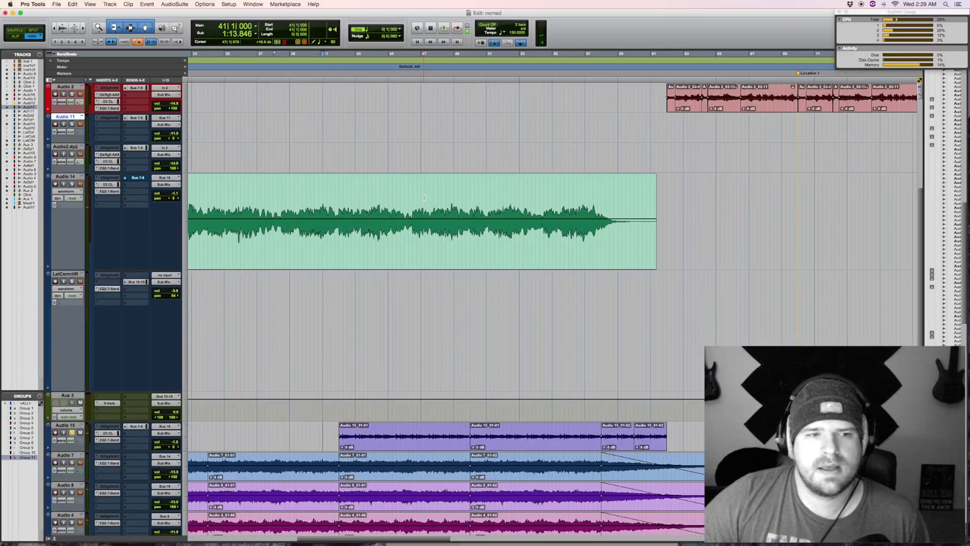
scroll(424, 198, left, 10)
scroll(399, 256, up, 8)
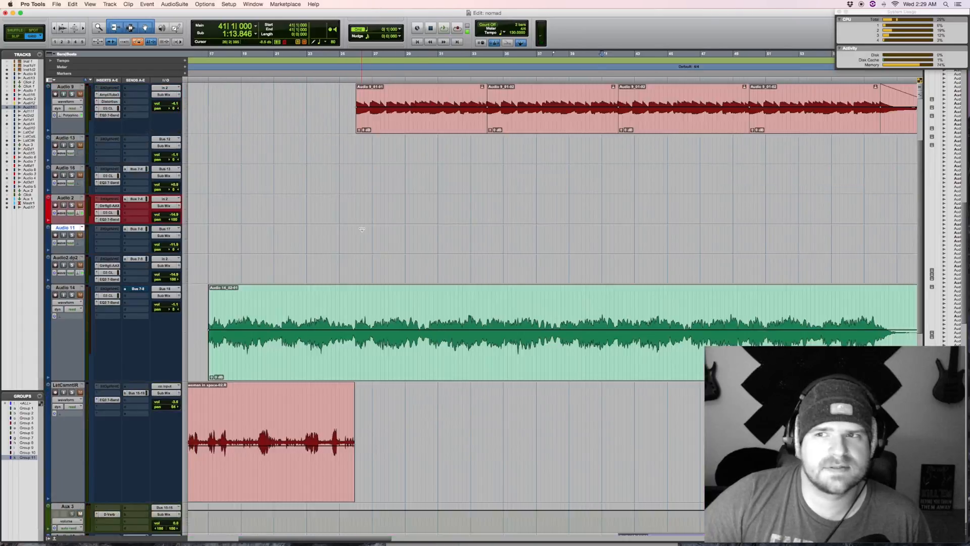
scroll(143, 333, down, 12)
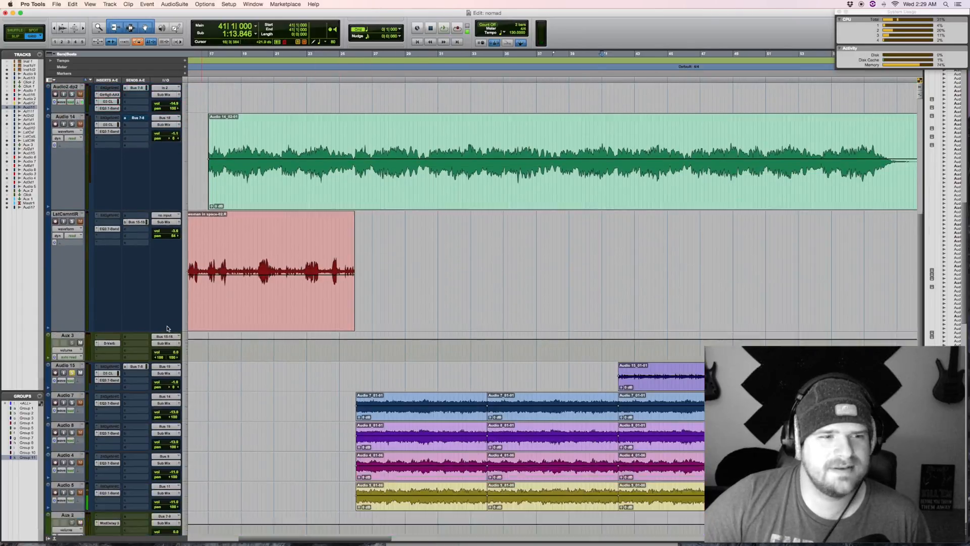
scroll(388, 231, up, 12)
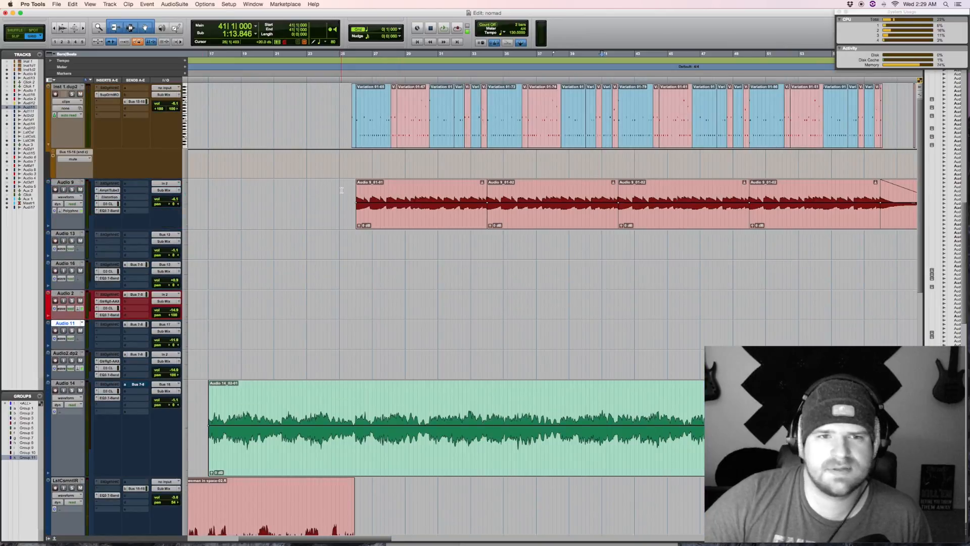
key(space)
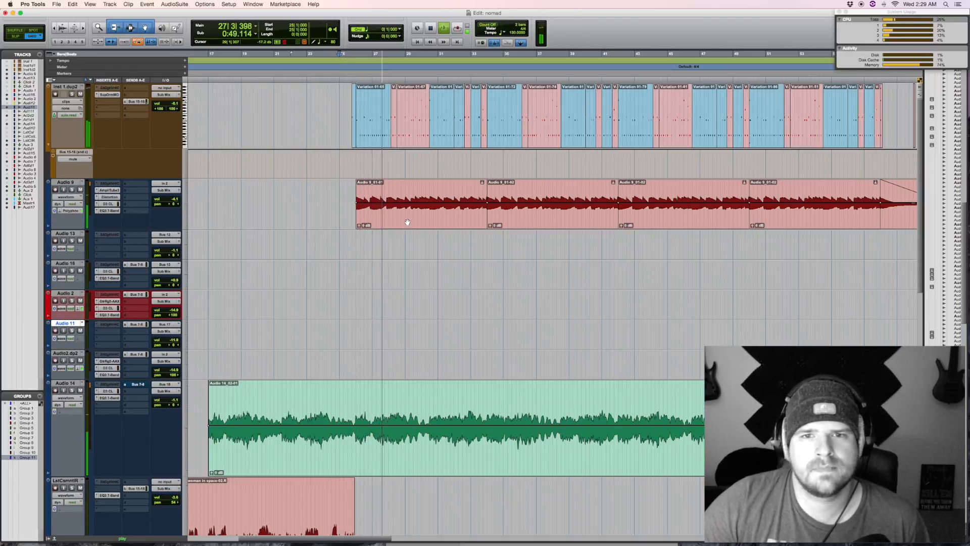
Step: Look over the drum, Audio 9, Audio 14 and lower audio tracks while the section plays up to bar 38
scroll(408, 223, down, 10)
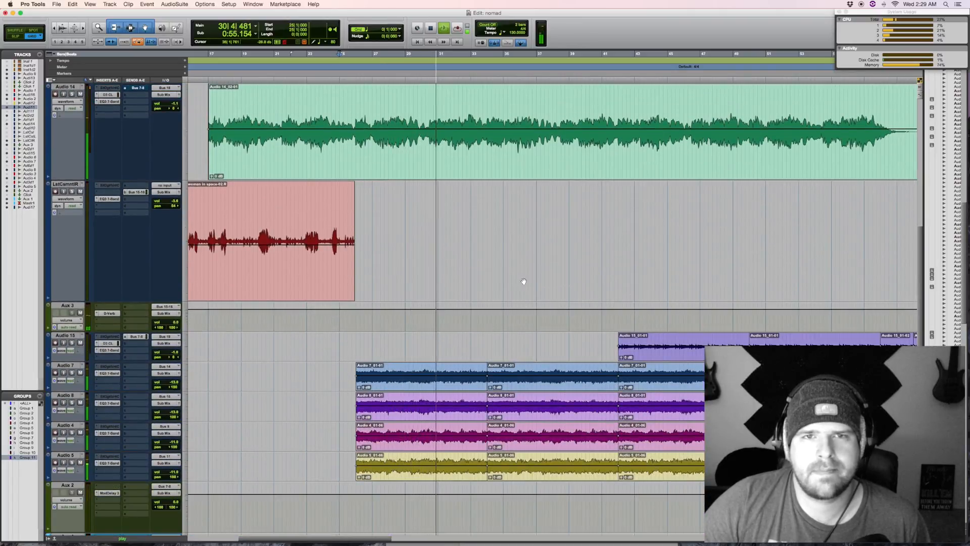
scroll(524, 281, up, 7)
scroll(524, 282, up, 3)
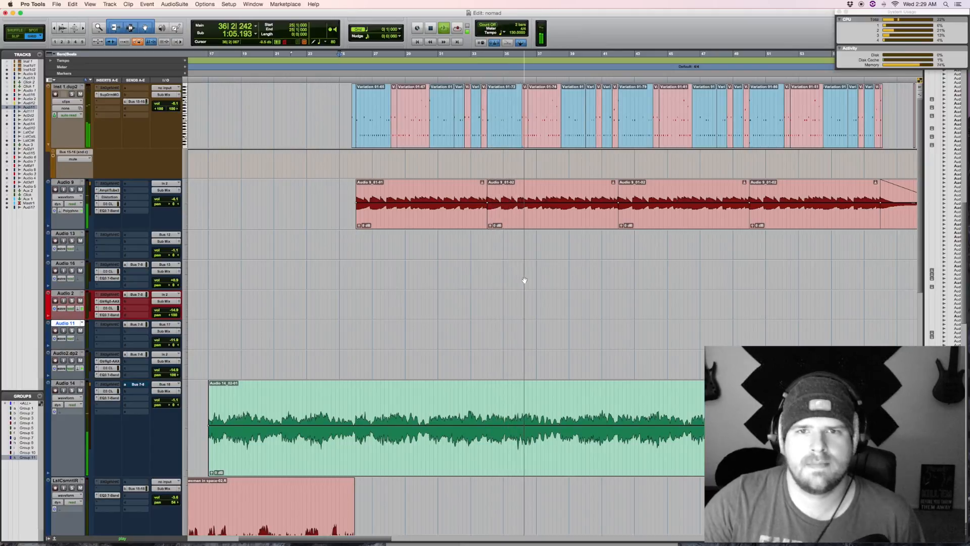
scroll(524, 280, right, 5)
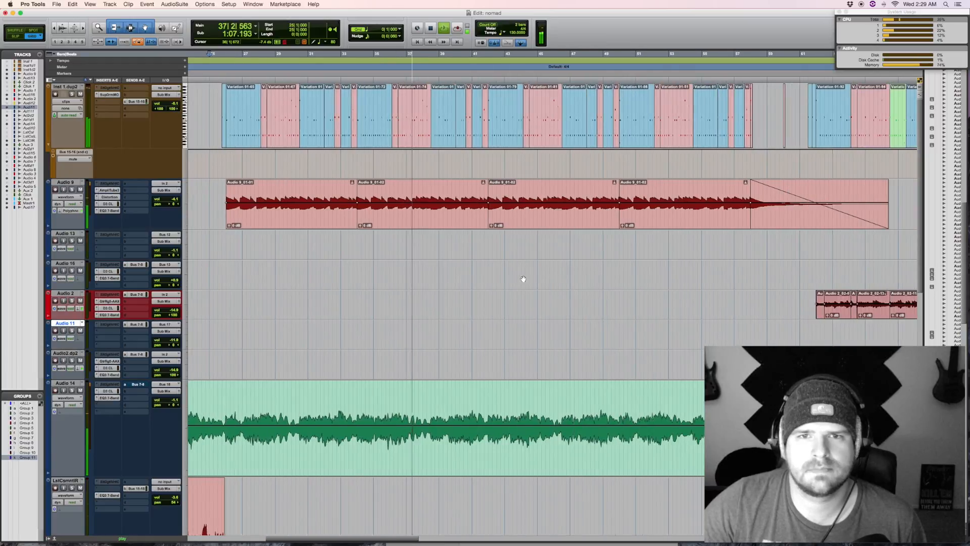
scroll(524, 280, down, 8)
scroll(523, 279, down, 3)
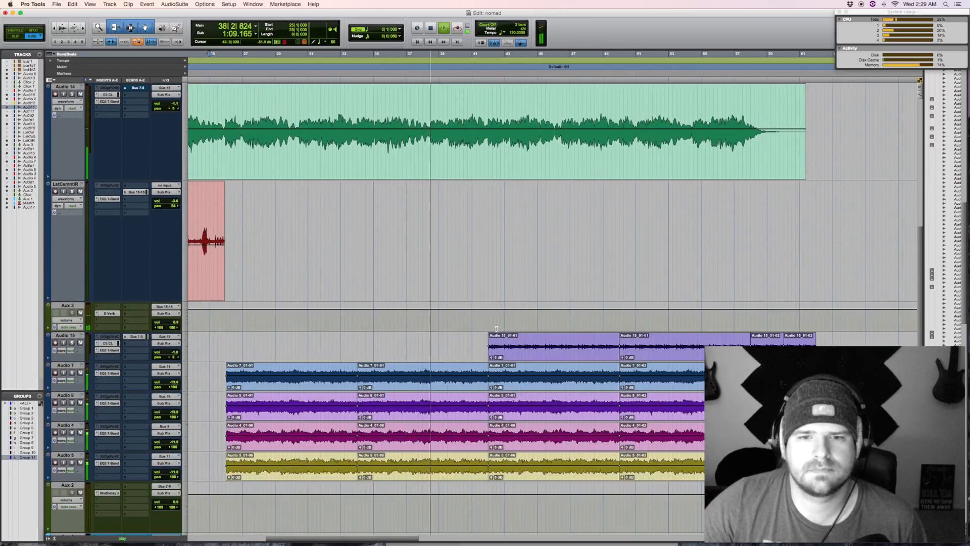
Step: Select across all the Audio 15 clips, enlarge the Audio 15 track, and place the edit cursor near bar 32
drag(476, 340, 825, 304)
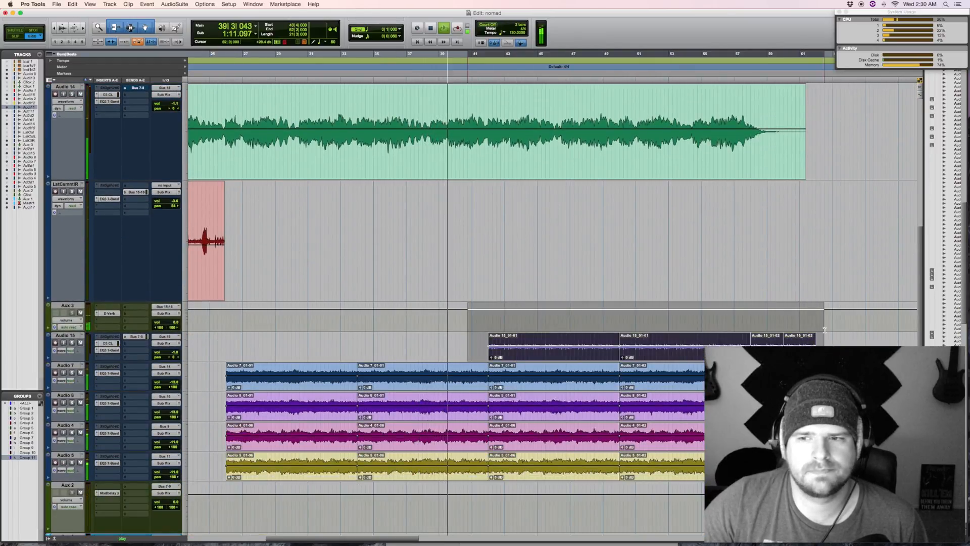
drag(141, 361, 141, 427)
click(336, 358)
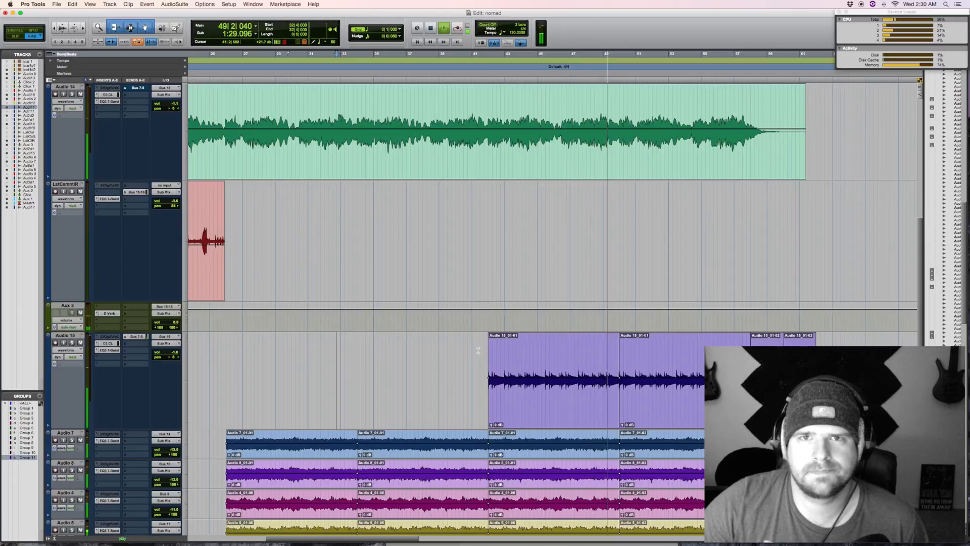
Step: Follow playback through the Audio 15 clips and the fade-outs to about bar 60, comparing upper and lower tracks, and stop
scroll(615, 322, right, 5)
scroll(615, 323, right, 1)
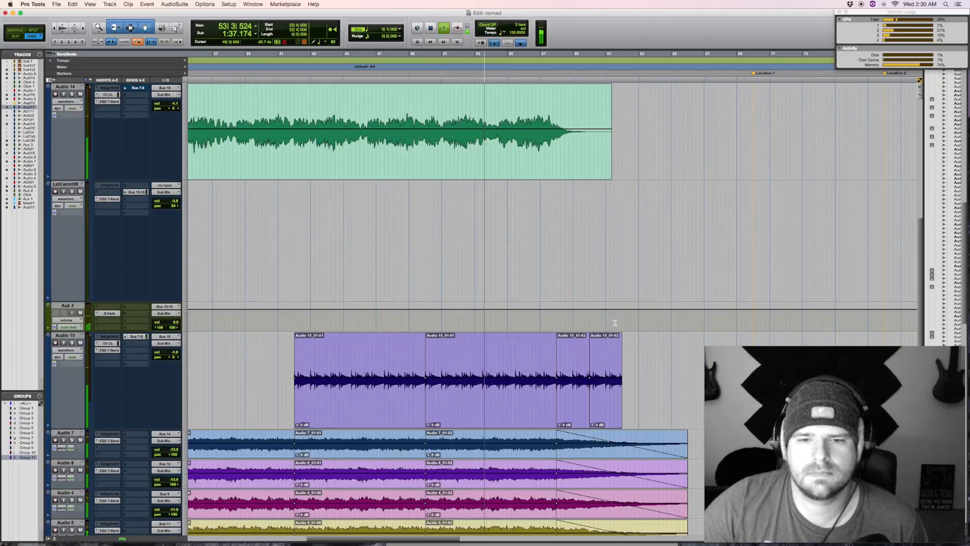
scroll(615, 323, right, 5)
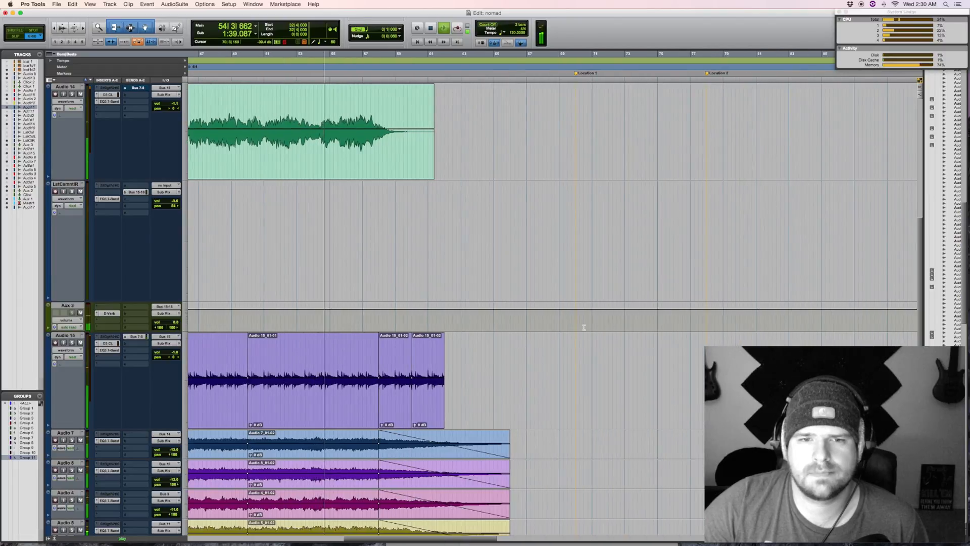
scroll(585, 329, up, 8)
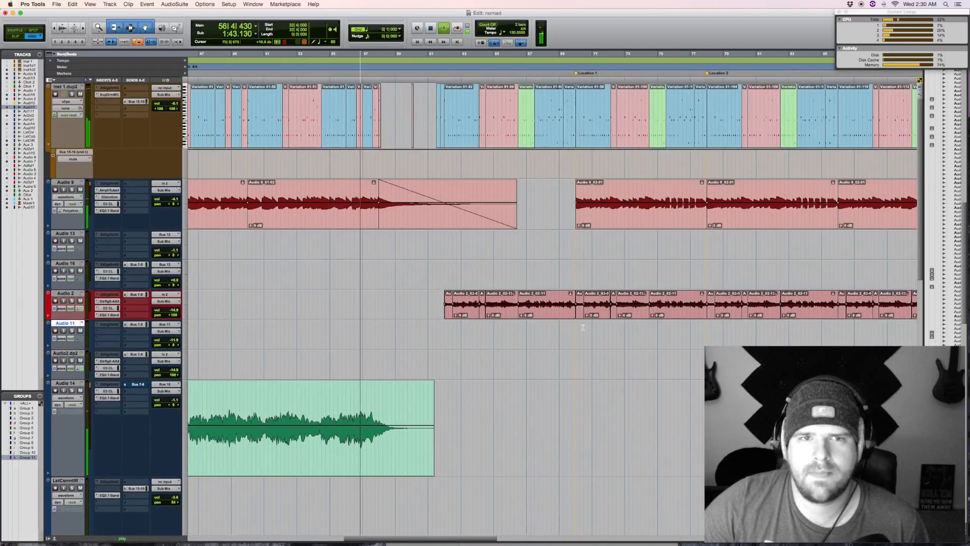
scroll(583, 327, down, 10)
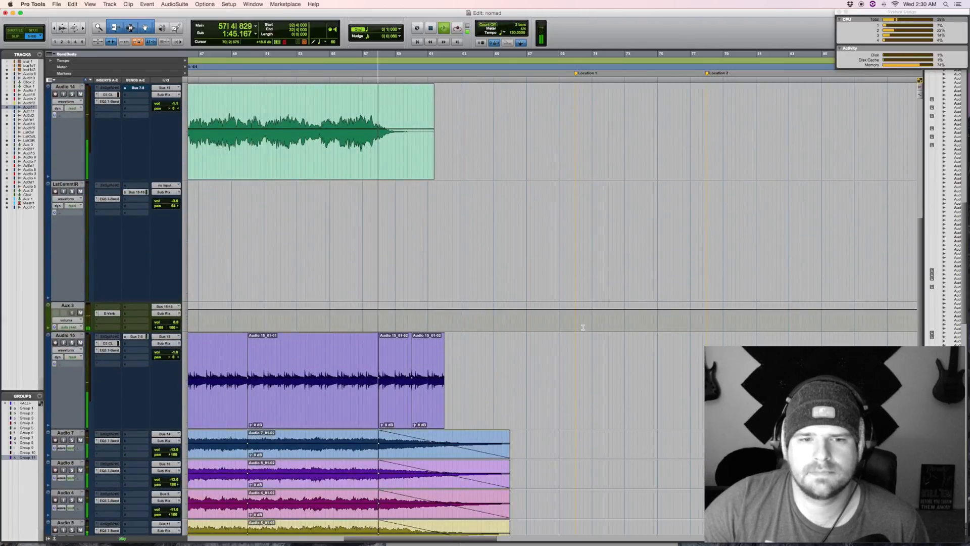
scroll(583, 328, up, 5)
scroll(584, 327, up, 3)
scroll(583, 327, down, 12)
scroll(583, 327, up, 10)
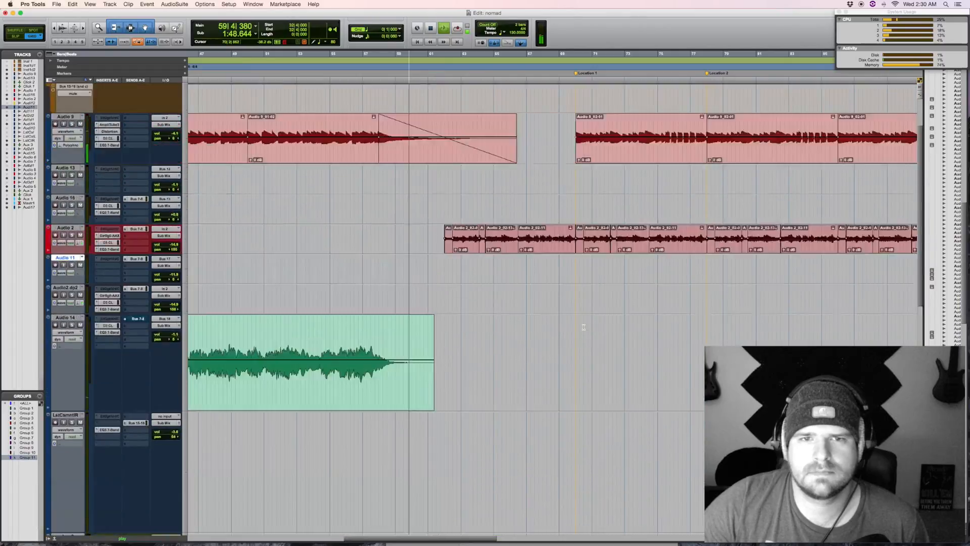
key(space)
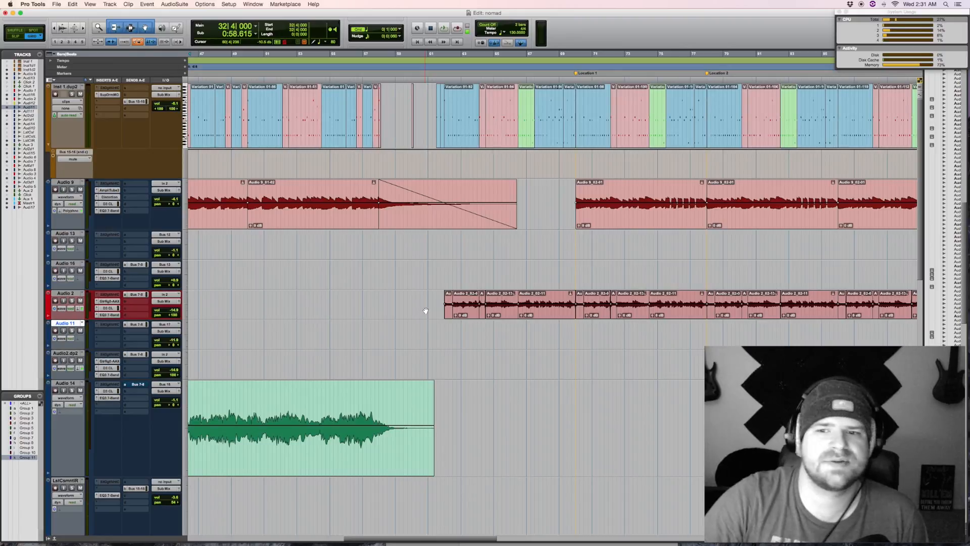
Step: Open Superior Drummer on the Inst 1.dup2 track and look through its Grooves, Mapping and Mixer pages
click(115, 96)
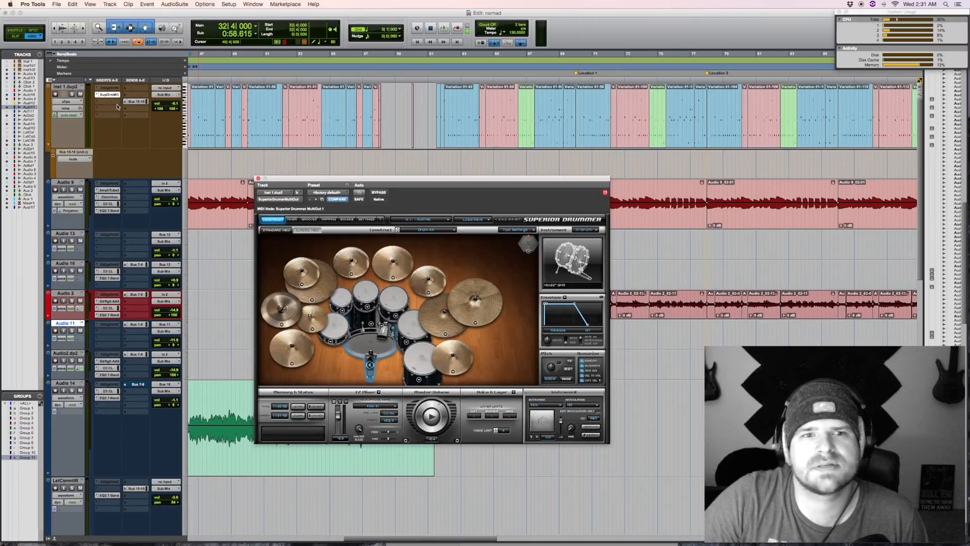
click(309, 219)
click(328, 220)
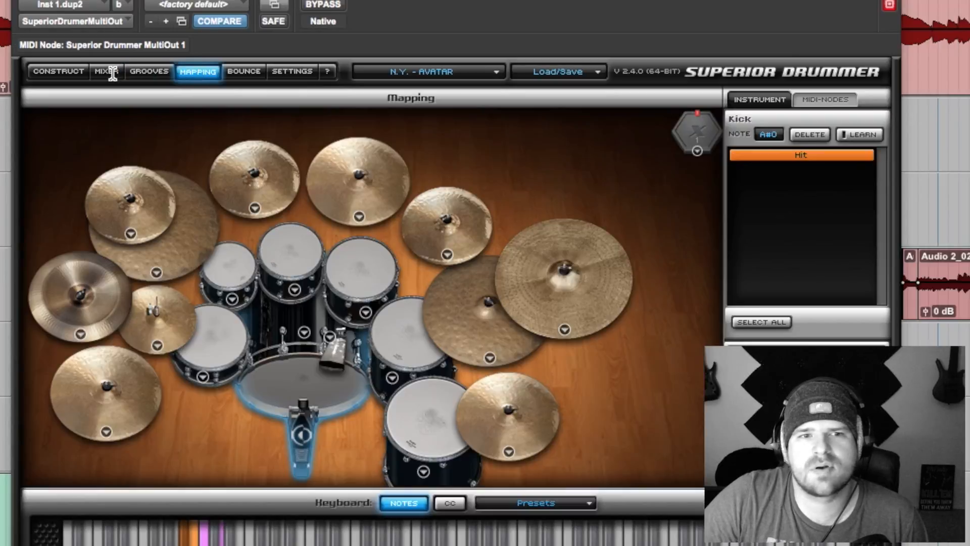
click(292, 220)
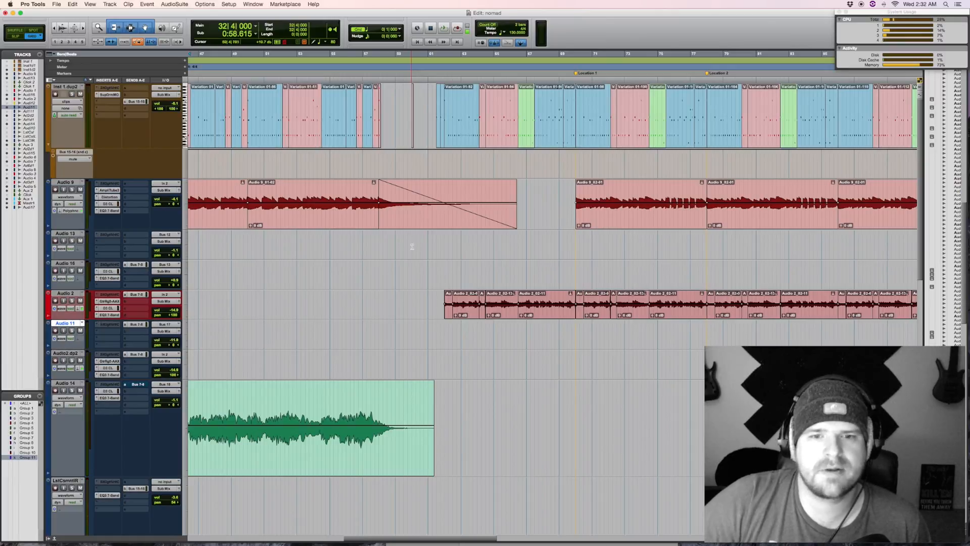
Step: Play the transition from bar 60, just before the drums and Audio 2 come in, and stop
click(418, 241)
key(space)
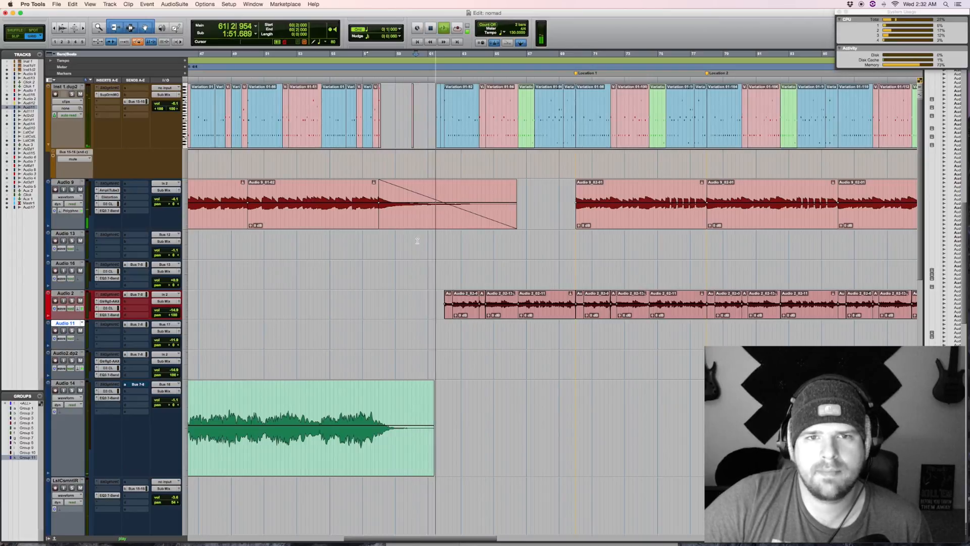
key(space)
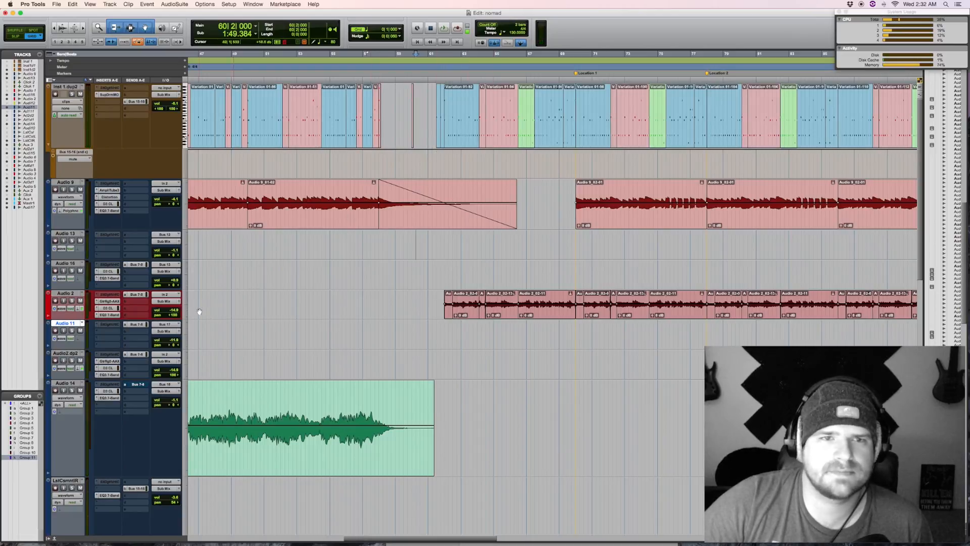
Step: Solo Audio 2, select its first group of clips from about bar 61, and enlarge the track
click(72, 301)
scroll(366, 202, down, 10)
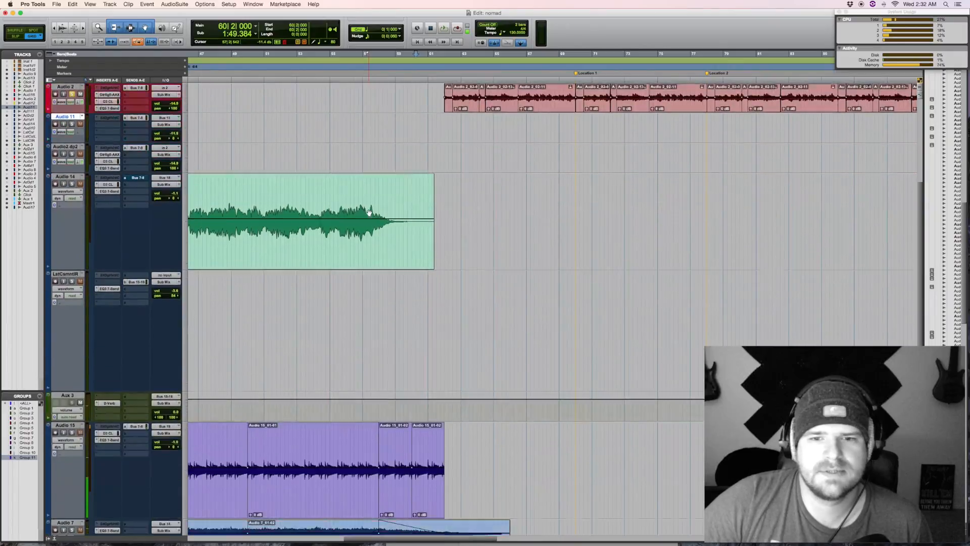
scroll(369, 210, up, 10)
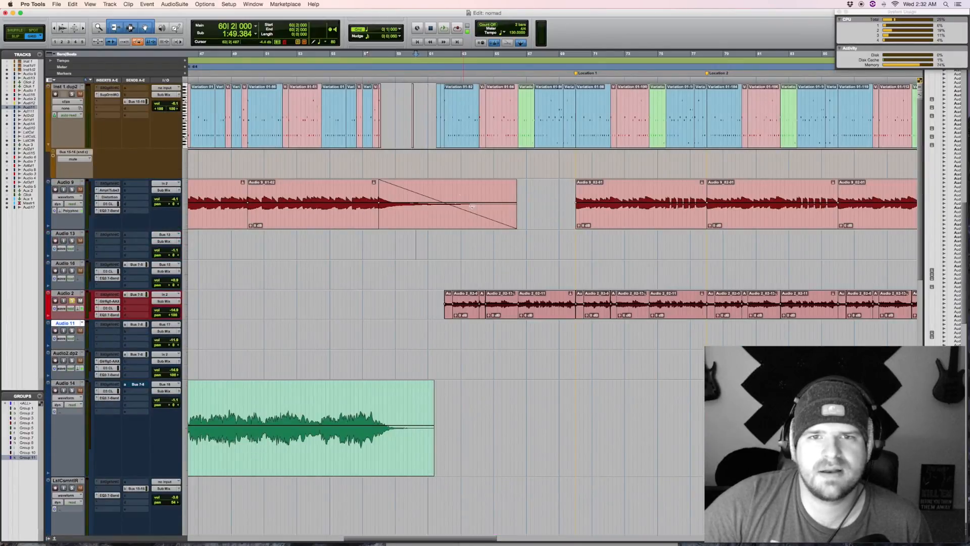
drag(436, 303, 605, 303)
drag(106, 318, 109, 390)
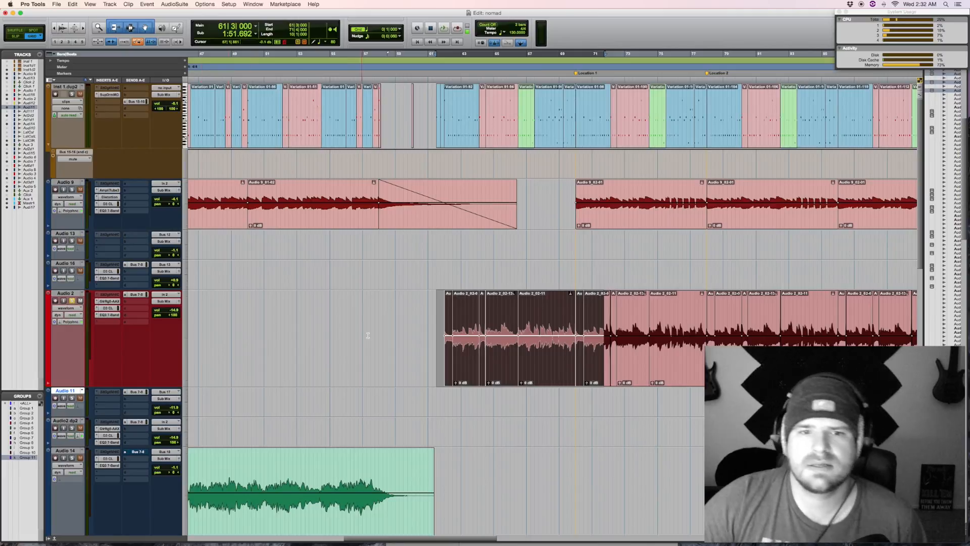
scroll(454, 304, down, 5)
scroll(459, 299, up, 5)
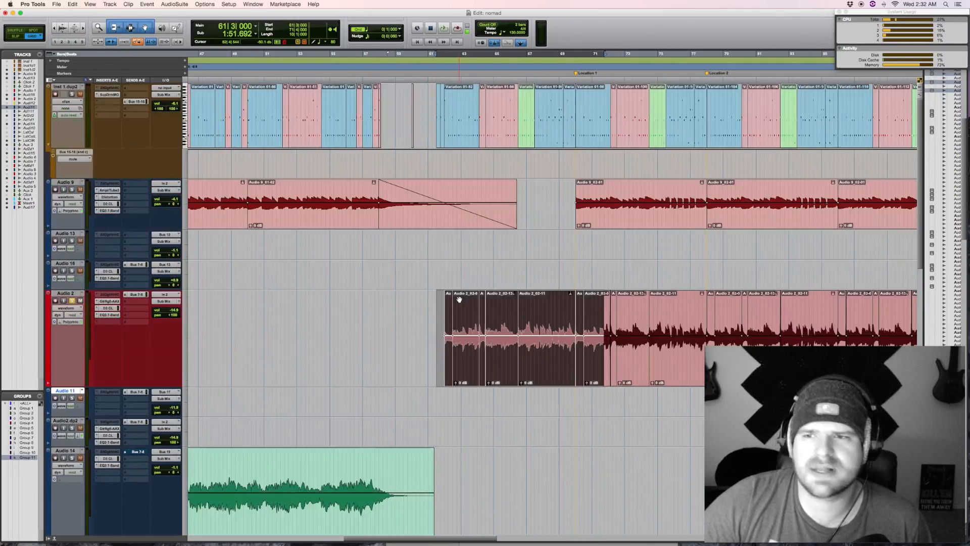
Step: Place the edit cursor just before the first Audio 2 clip, play the soloed part from there, and stop
click(427, 306)
click(217, 174)
key(space)
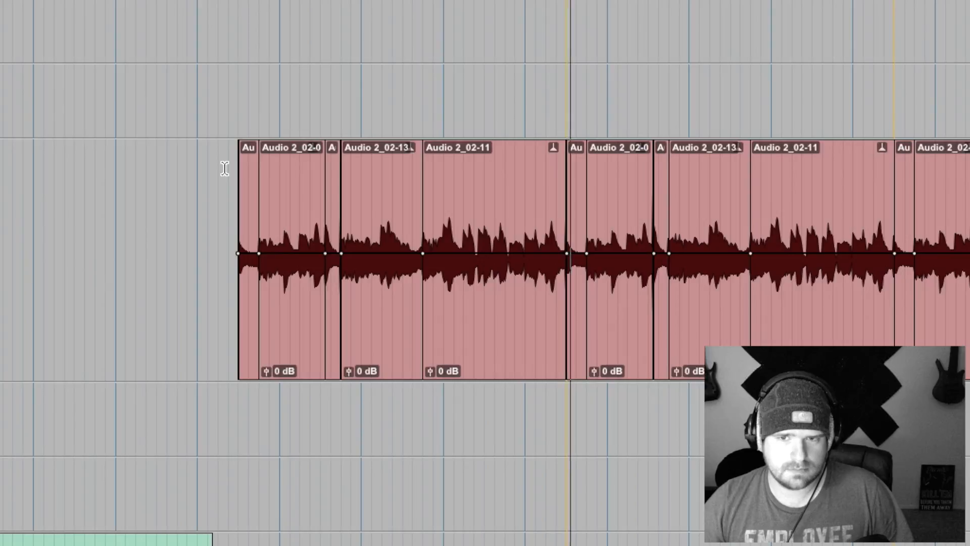
scroll(236, 172, down, 10)
scroll(237, 173, up, 10)
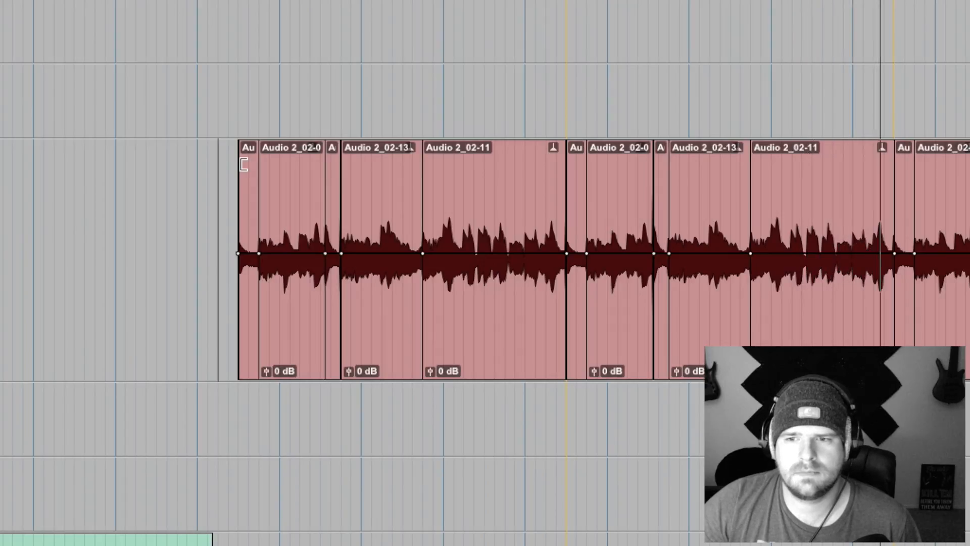
key(space)
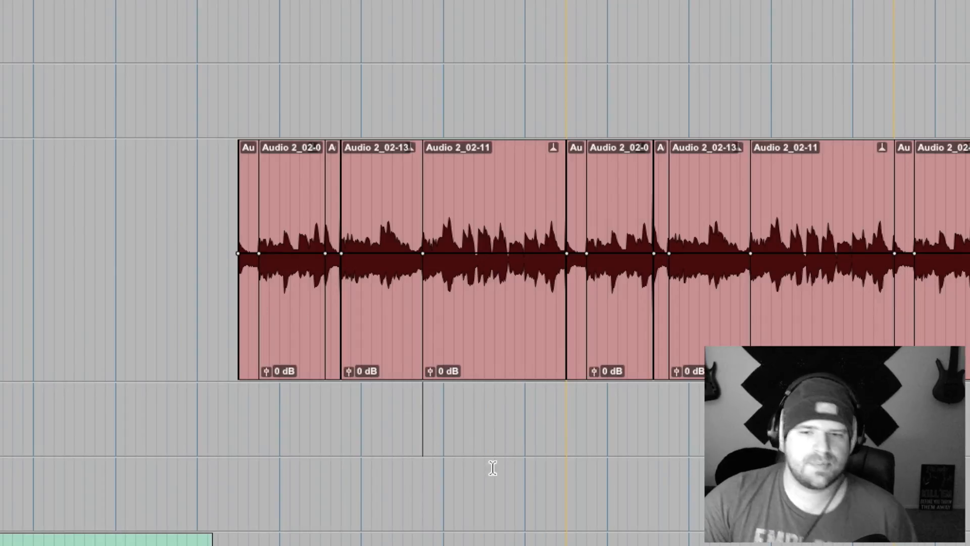
Step: Zoom in closely on the crossfade at the start of the first Audio 2_02-11 clip to inspect the edit
key(t)
key(t)
key(t)
key(t)
key(t)
key(t)
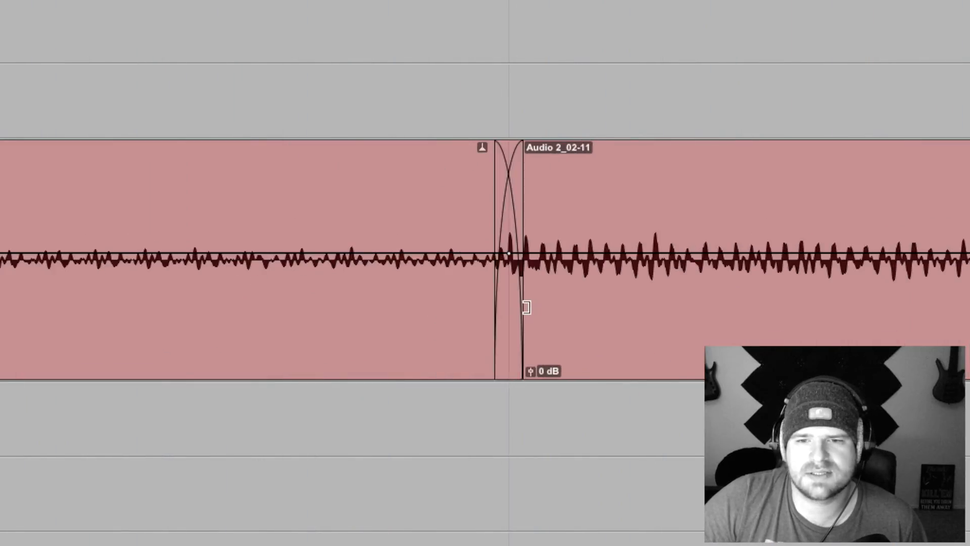
key(t)
key(t)
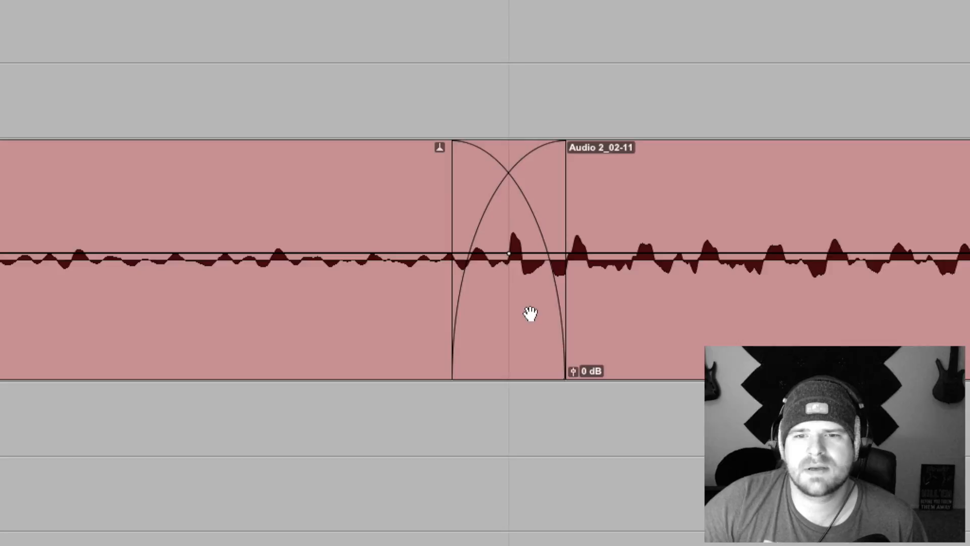
key(r)
key(r)
key(r)
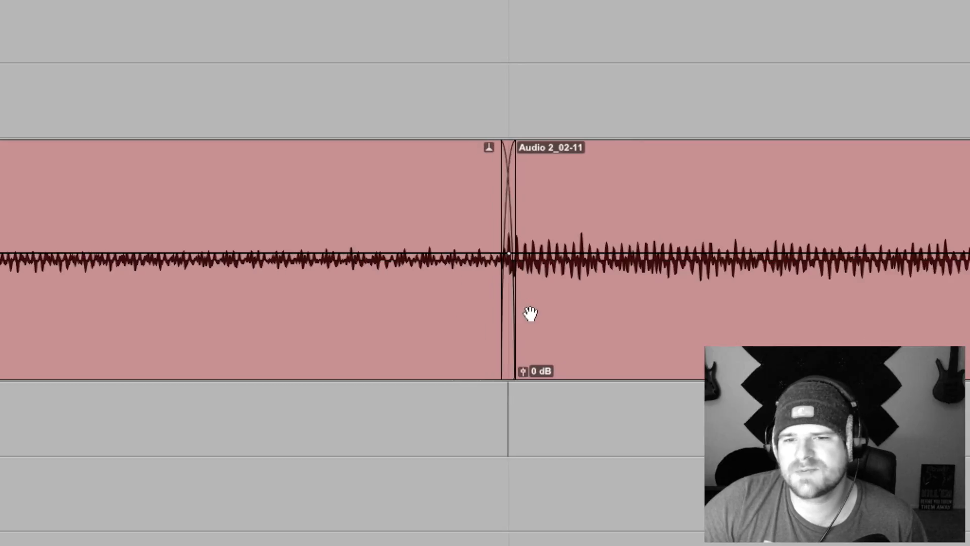
key(t)
key(t)
key(t)
key(t)
key(t)
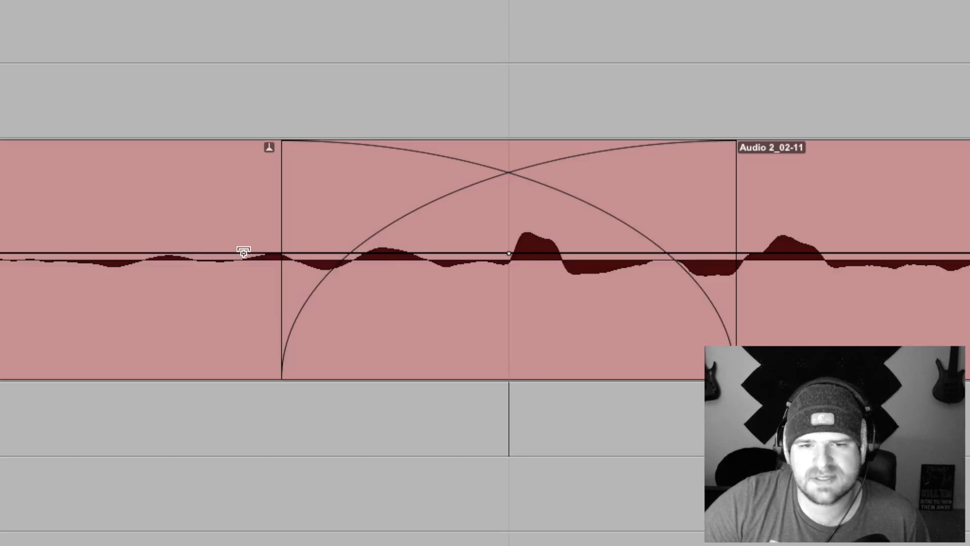
Step: Increase the waveform display height and examine the audio on both sides of the Audio 2_02-11 crossfade
scroll(53, 265, right, 1)
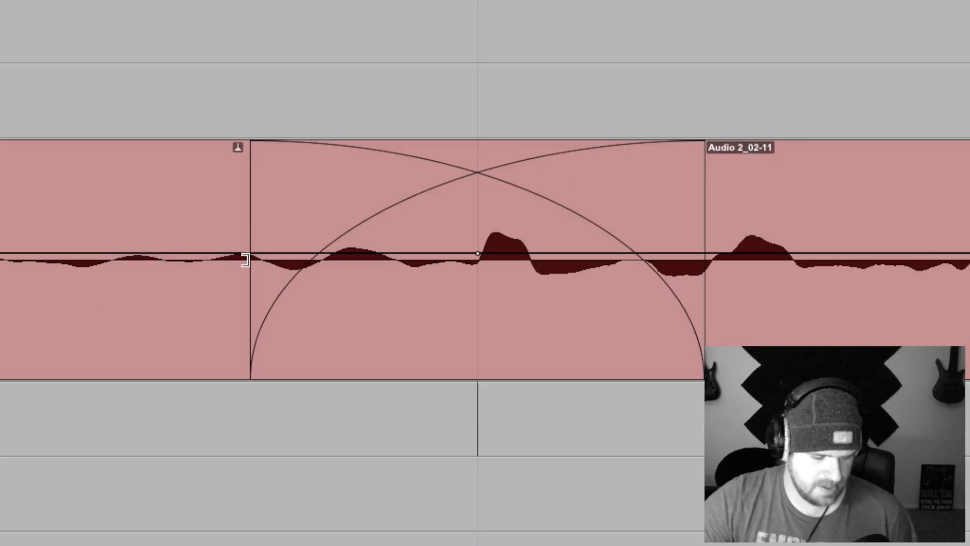
key(super+alt+bracketright)
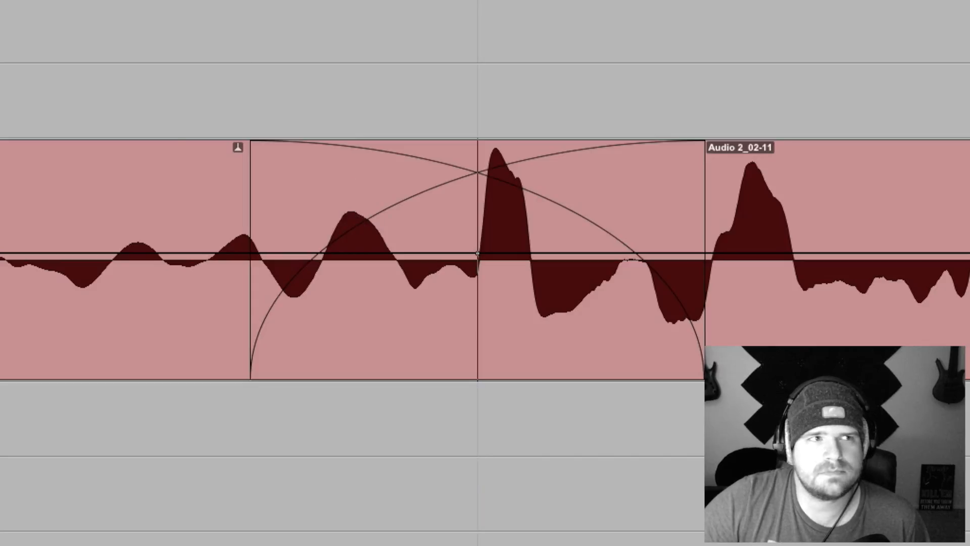
click(371, 207)
scroll(370, 208, down, 3)
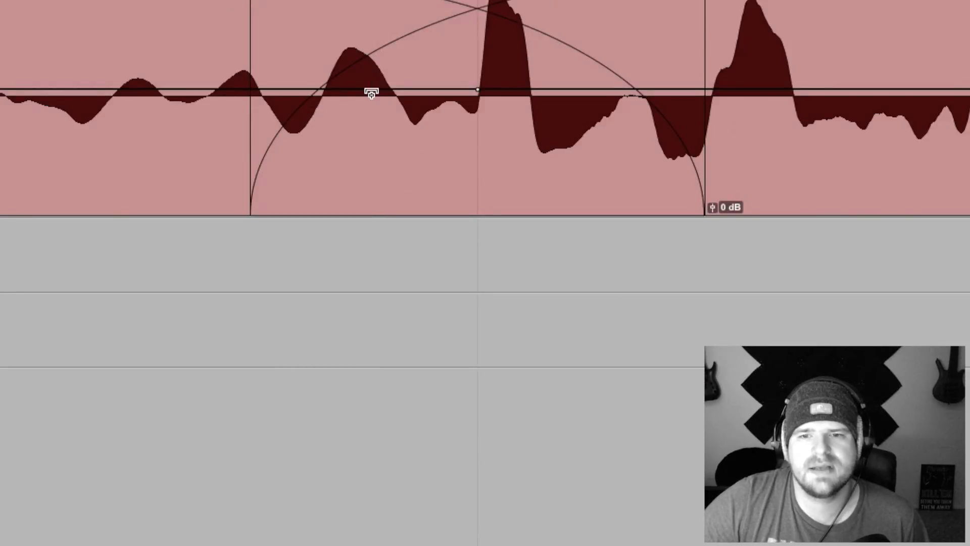
Step: Zoom back out from the Audio 2_02-11 crossfade and reduce the waveform display height
key(r)
key(r)
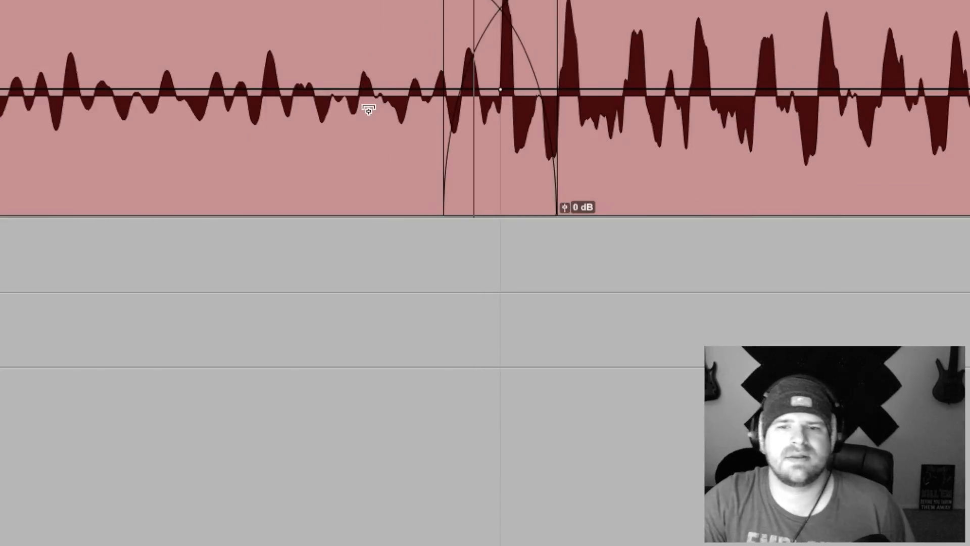
key(r)
key(r)
key(r)
key(r)
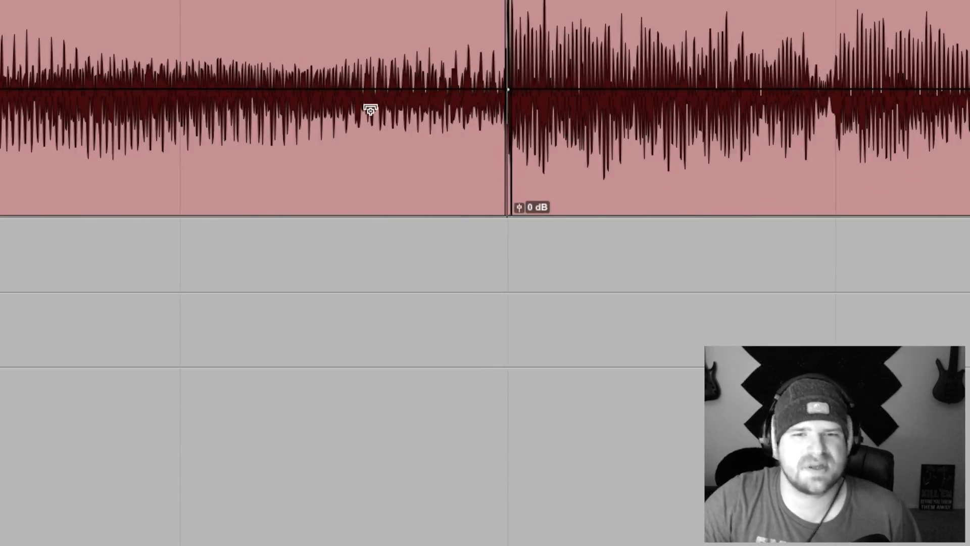
key(r)
key(r)
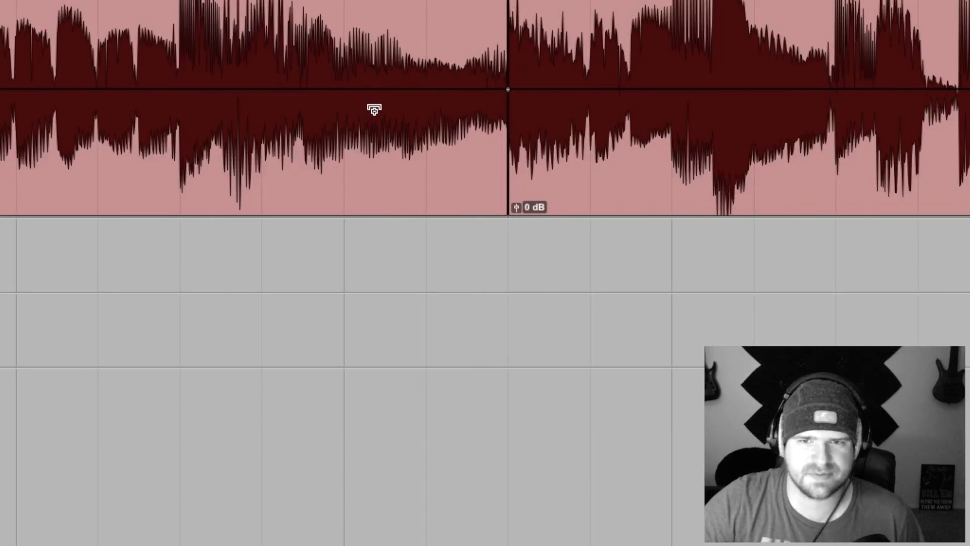
key(r)
key(super+alt+bracketleft)
key(super+alt+bracketleft)
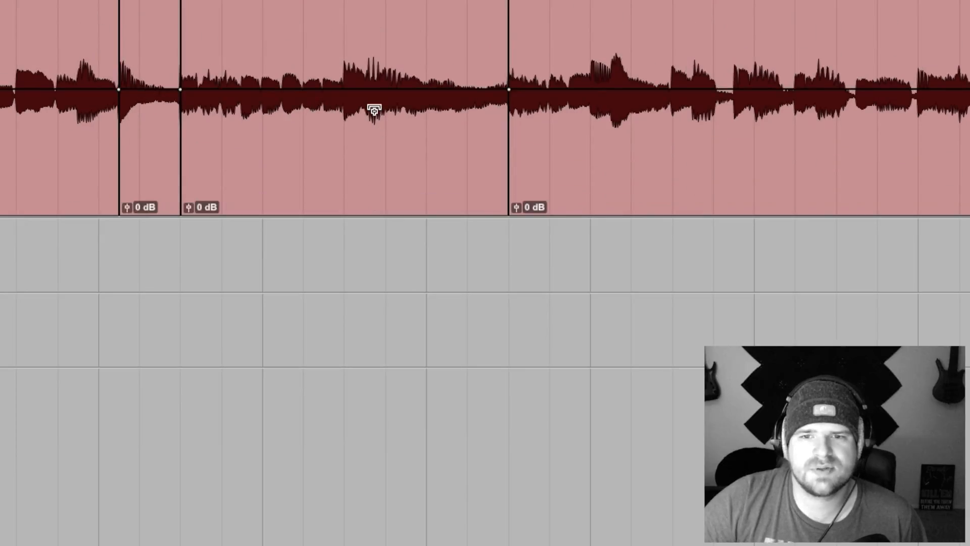
Step: Highlight the opening run of Audio 2 clips, clear the selection, and place the edit cursor in the gap before the first clip
key(r)
drag(968, 101, 2, 101)
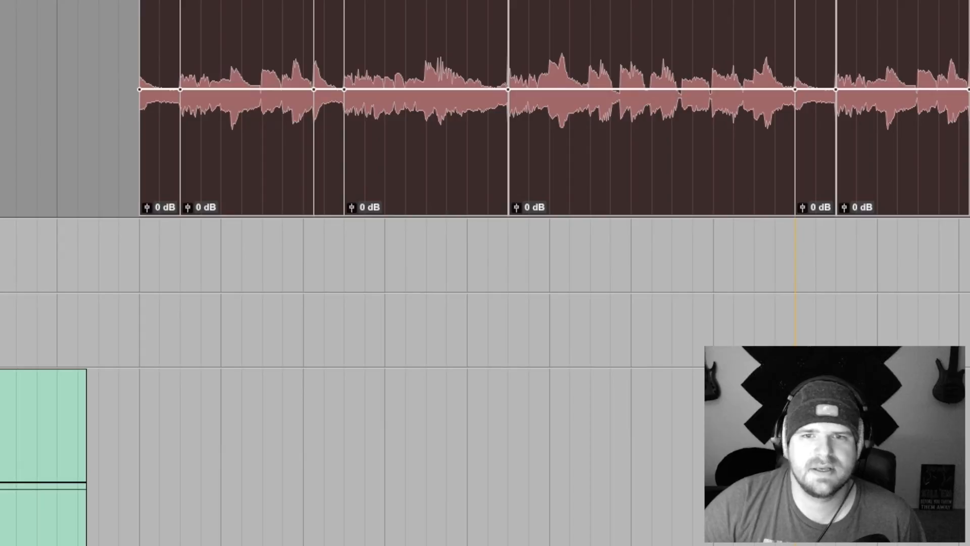
click(56, 44)
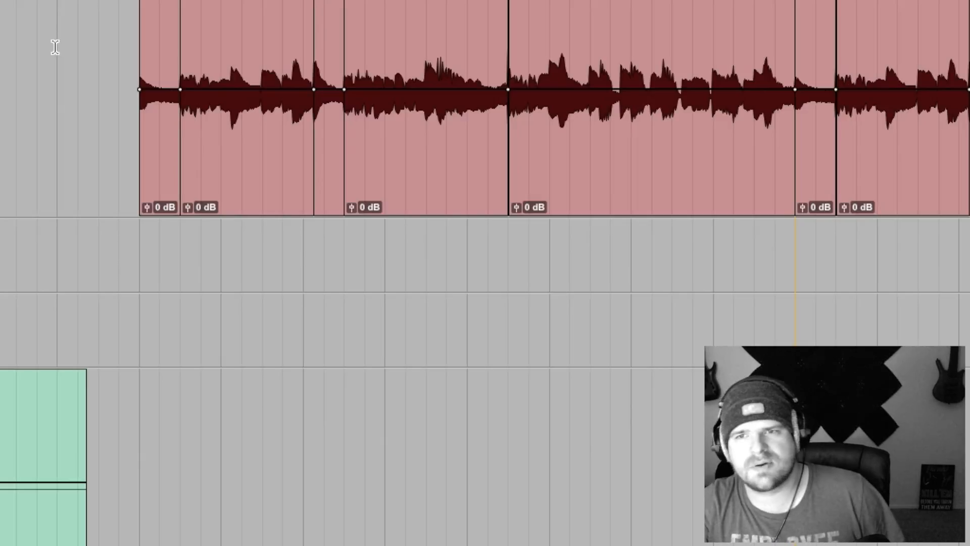
key(r)
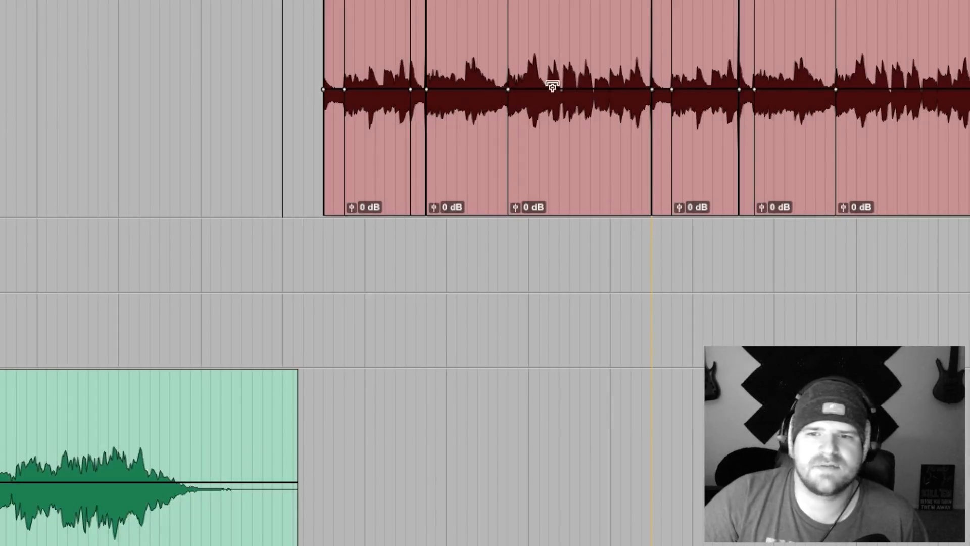
Step: Zoom in closely on an Audio 2 clip crossfade and inspect it at the reduced waveform height
key(t)
key(t)
key(t)
key(t)
key(t)
key(t)
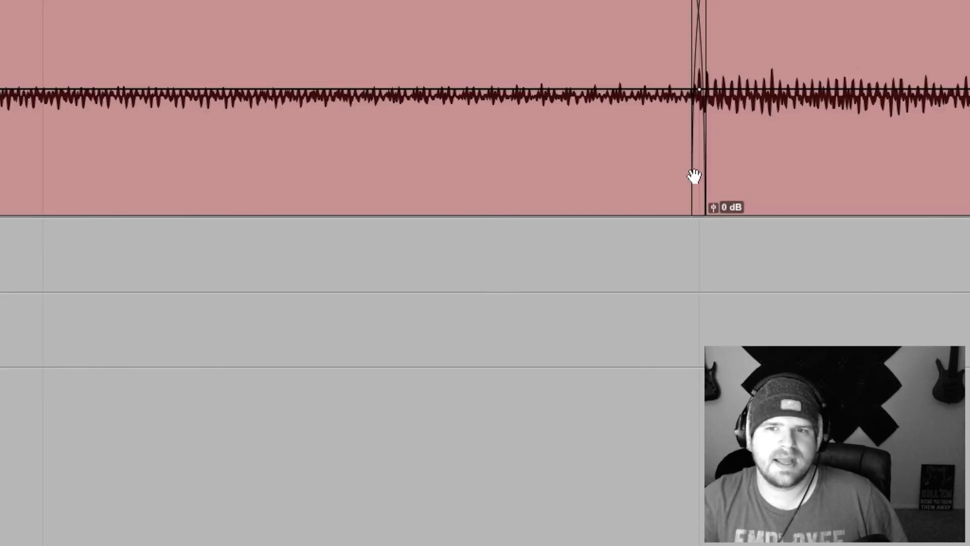
key(t)
key(t)
key(t)
scroll(691, 204, right, 10)
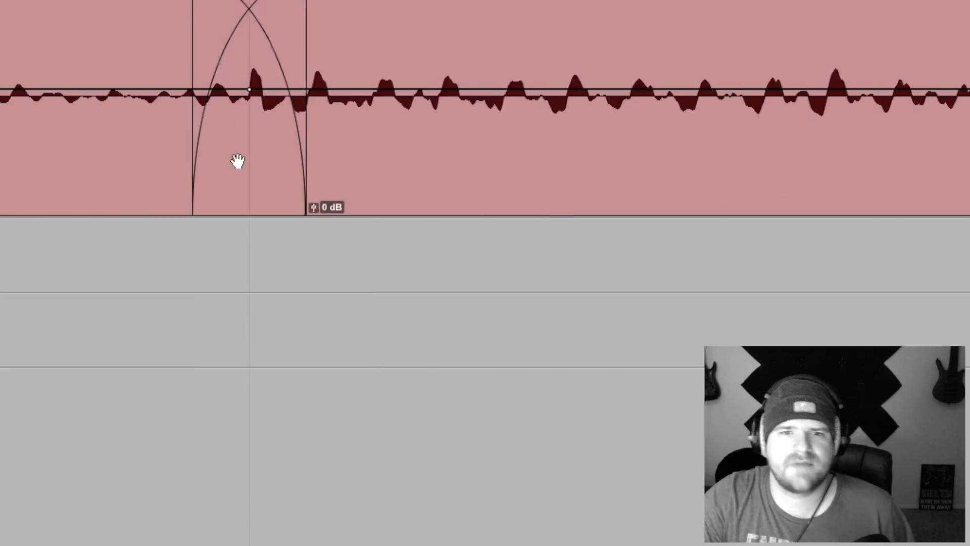
Step: Zoom back out to examine the repeating series of Audio 2 clips from its start
key(r)
key(r)
key(r)
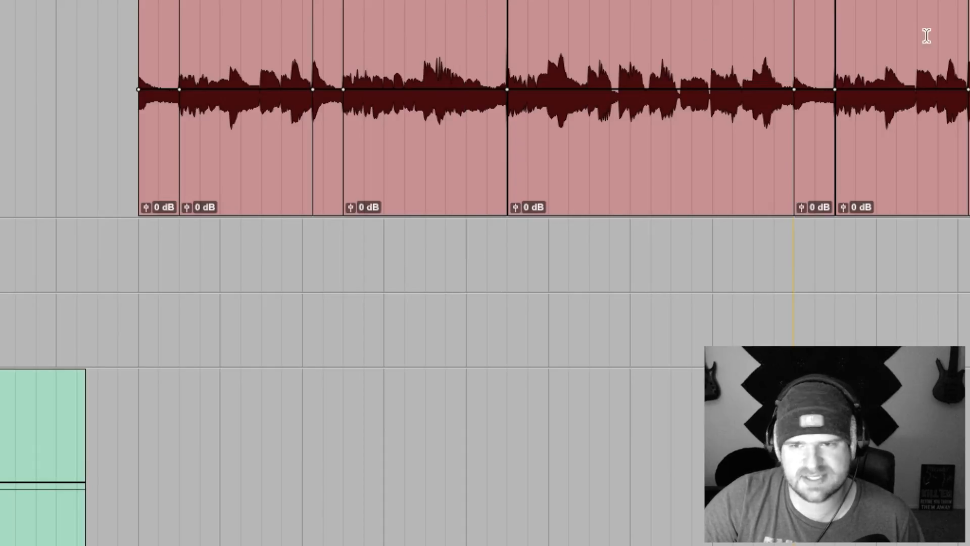
key(r)
key(r)
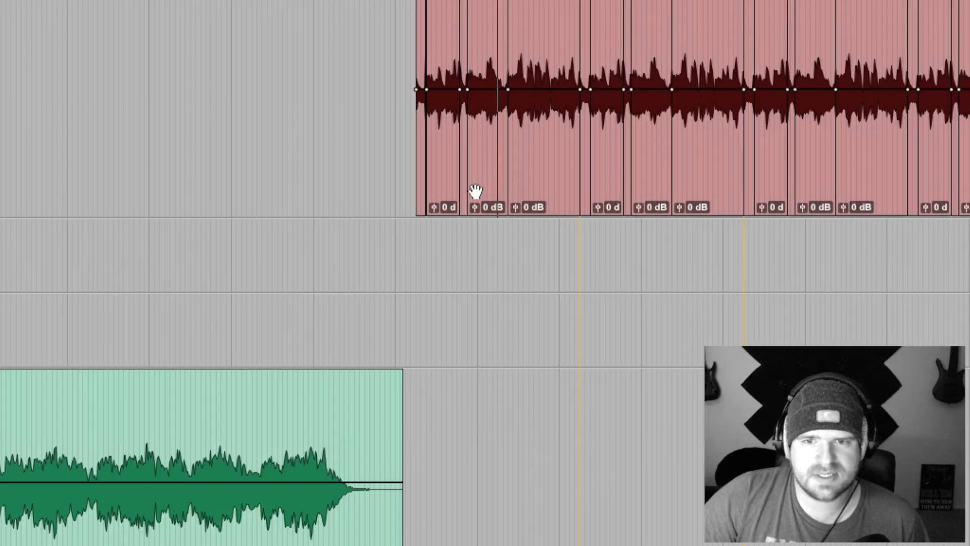
scroll(396, 121, up, 3)
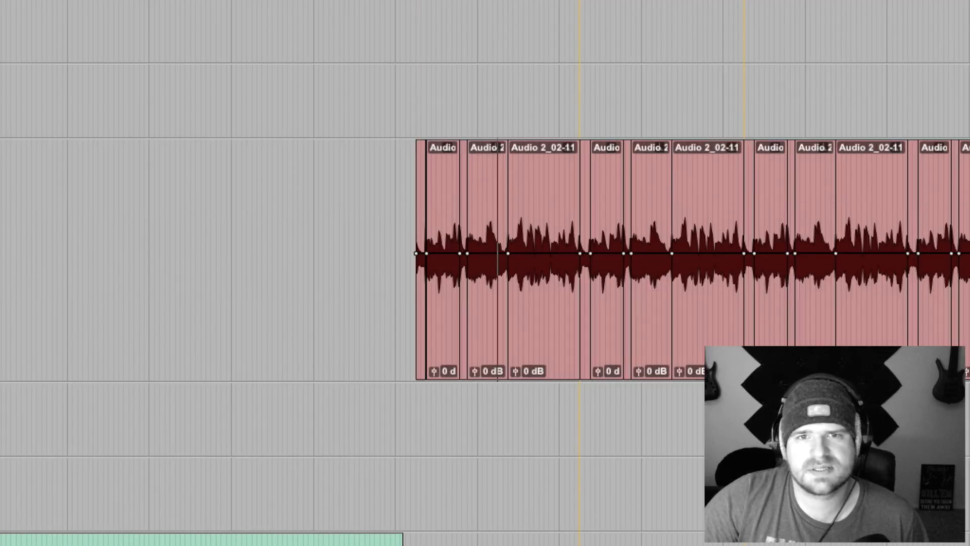
Step: Play the passage with the Audio 2 clips, compare it with the Audio 9_02-01 clips above, and stop playback
key(space)
scroll(467, 87, right, 3)
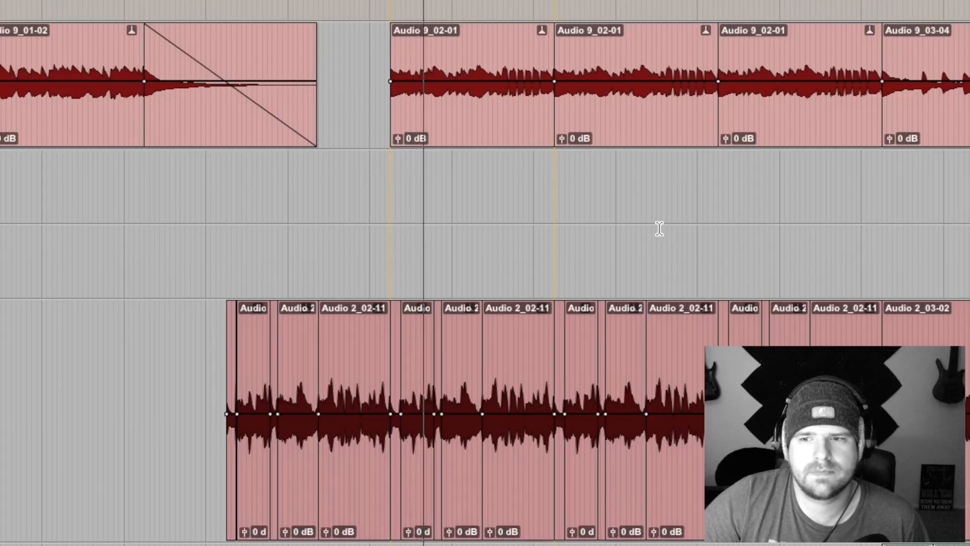
scroll(660, 227, down, 10)
scroll(660, 227, up, 14)
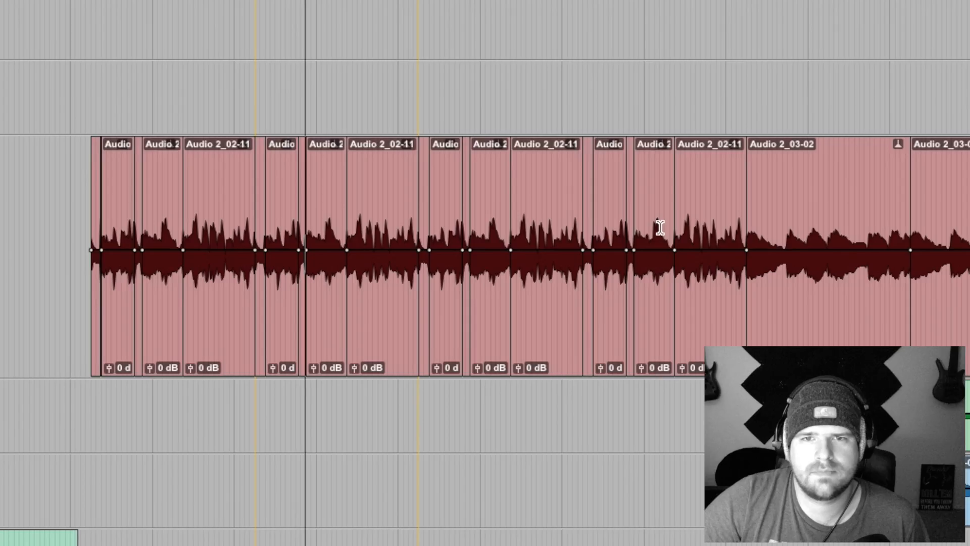
scroll(661, 227, up, 3)
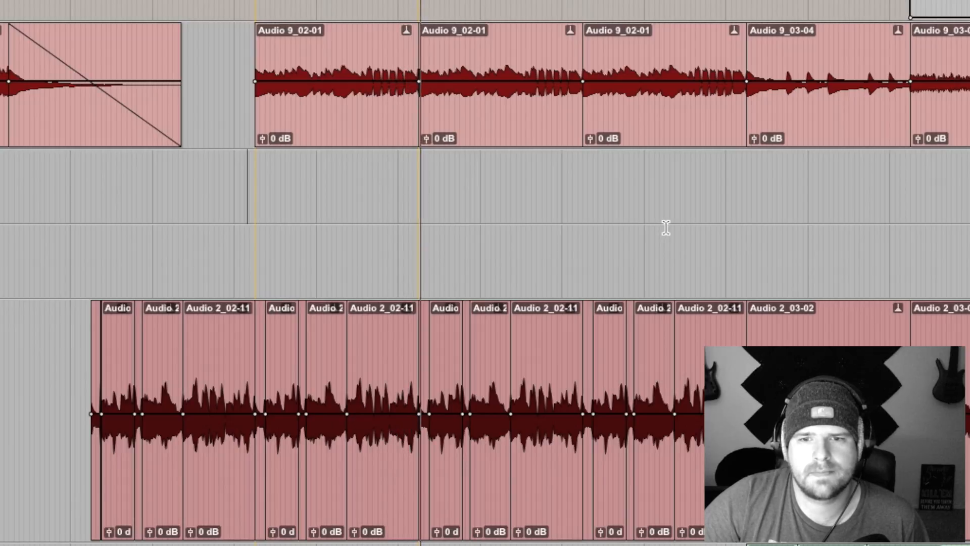
key(space)
Step: Place the edit cursor just before the Audio 7_05-01 clip and play from there
scroll(353, 210, down, 10)
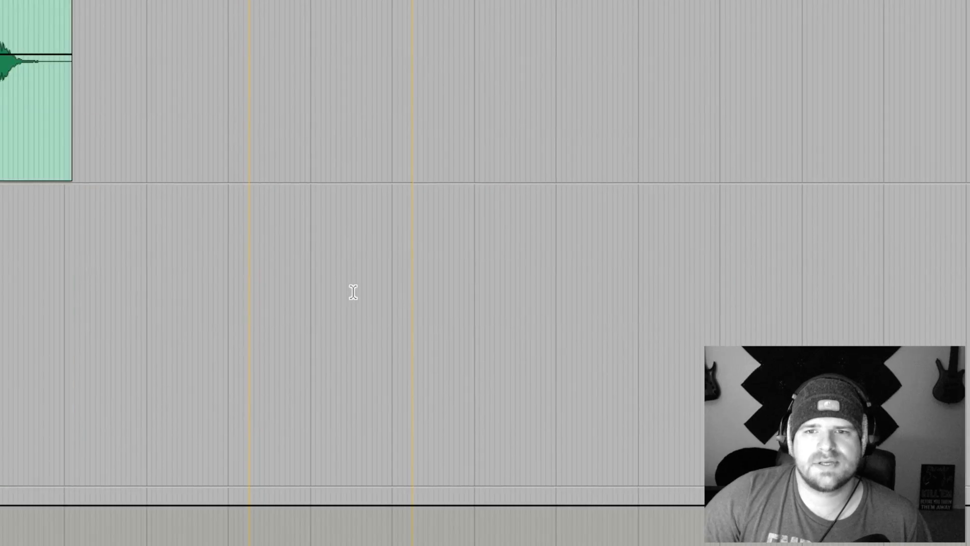
scroll(353, 211, down, 10)
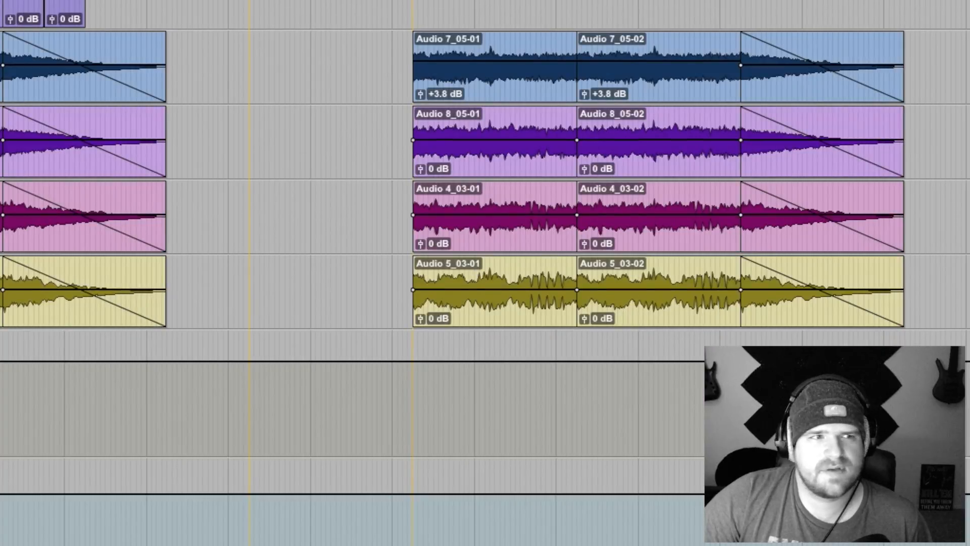
click(399, 45)
key(space)
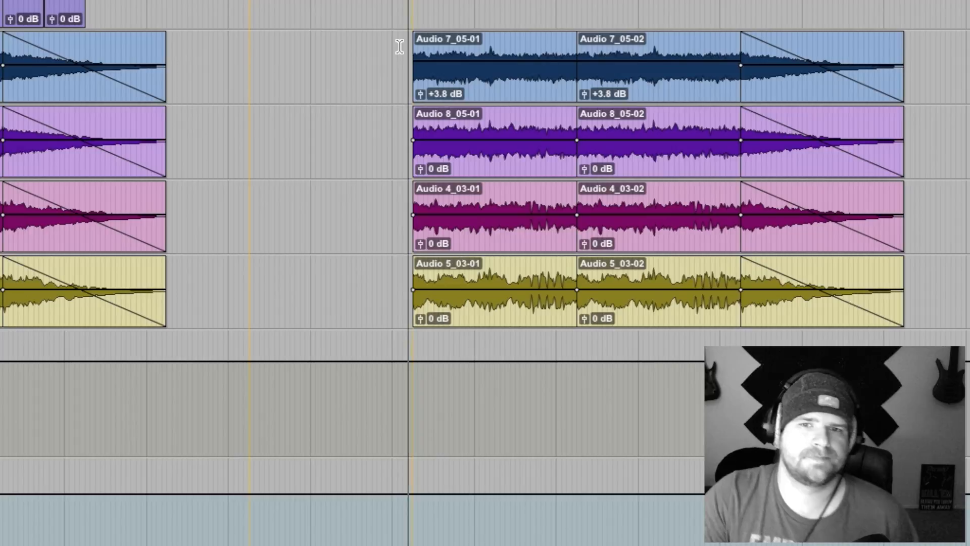
Step: Enlarge the track heights and follow the Audio 7, 8, 4 and 5 clips during playback
scroll(399, 46, right, 1)
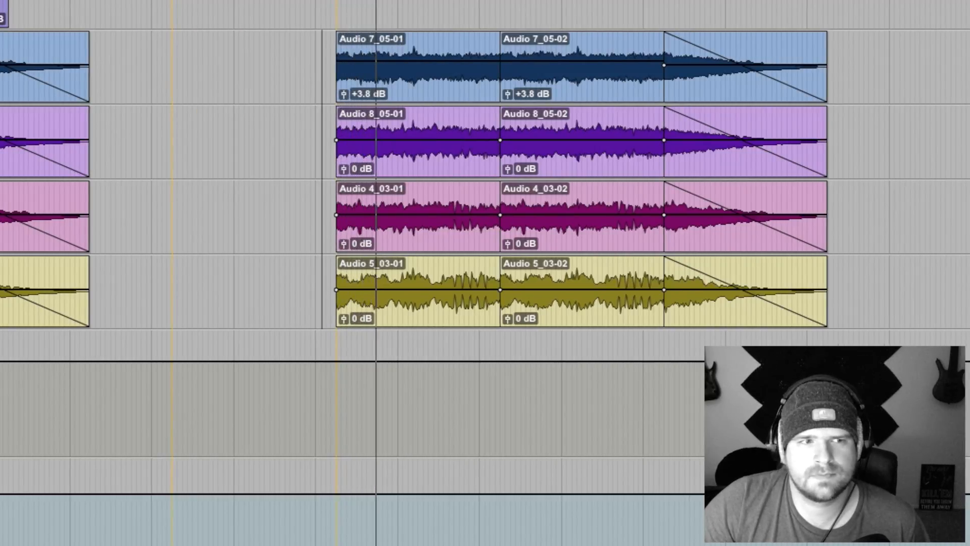
key(ctrl+alt+Up)
scroll(485, 273, down, 4)
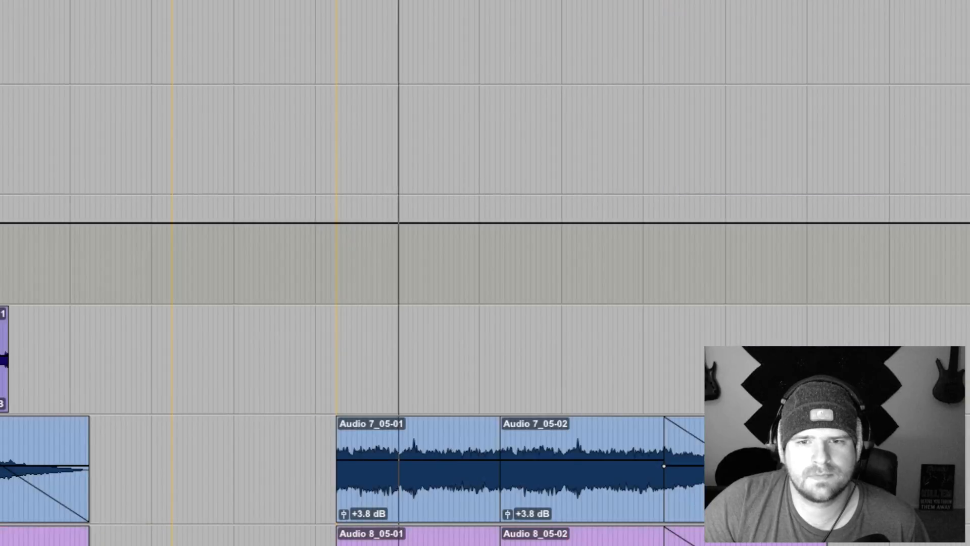
scroll(485, 273, right, 3)
scroll(486, 273, up, 4)
scroll(485, 273, left, 1)
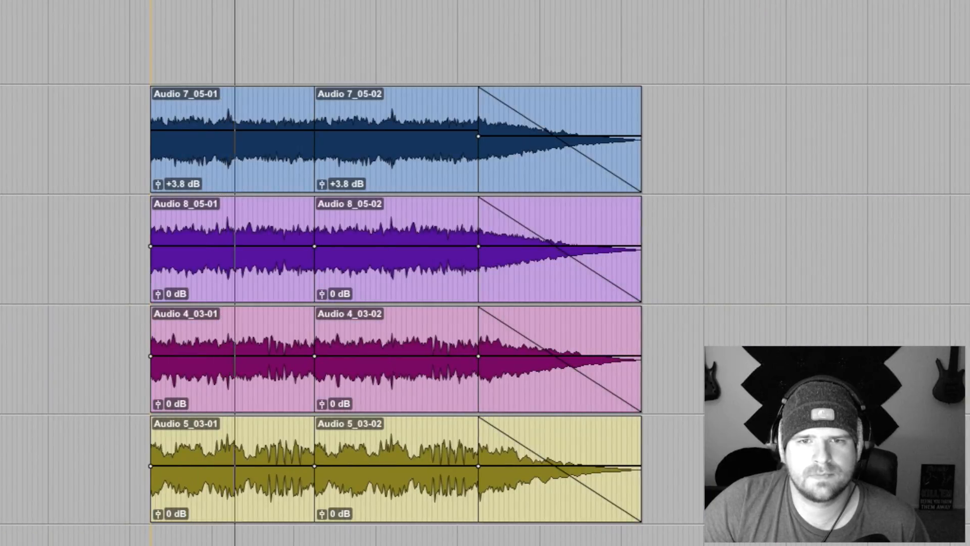
scroll(485, 273, up, 1)
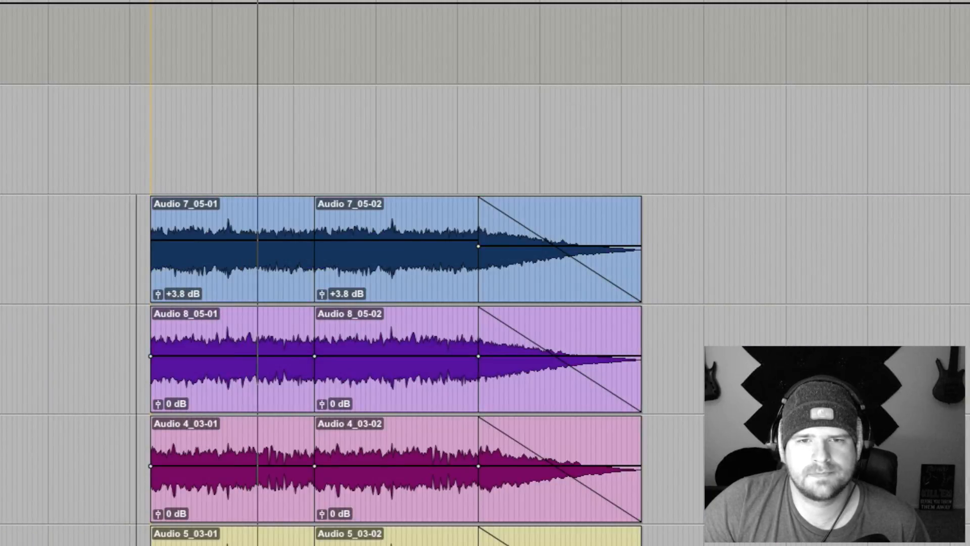
Step: Highlight the Audio 7, 8, 4 and 5 clips, stop playback, and reselect them from their start to partway through the second clips
drag(109, 236, 715, 429)
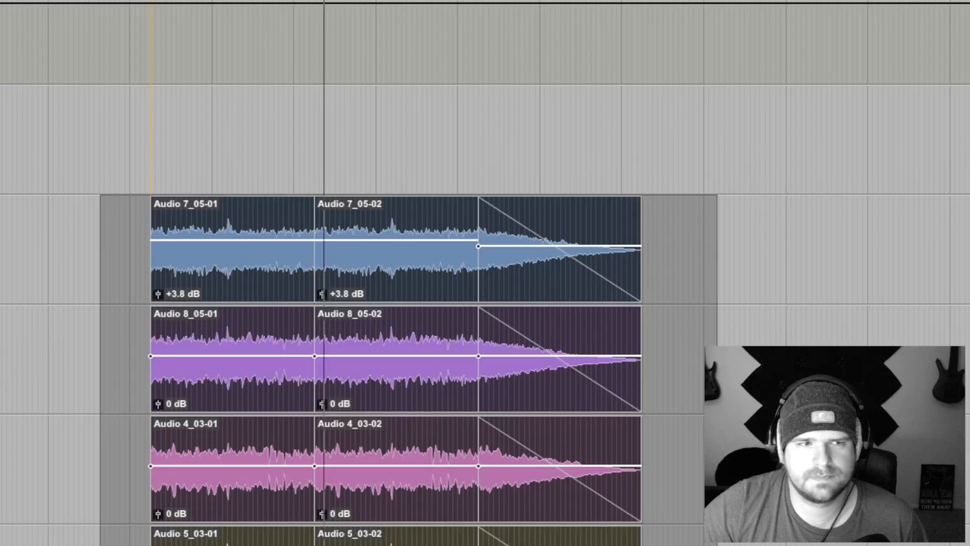
key(space)
click(358, 204)
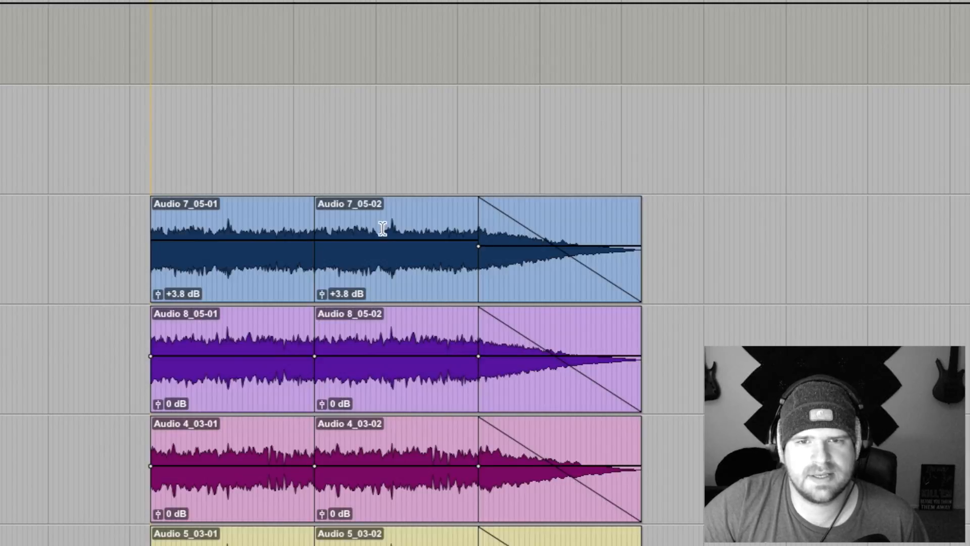
drag(430, 223, 2, 541)
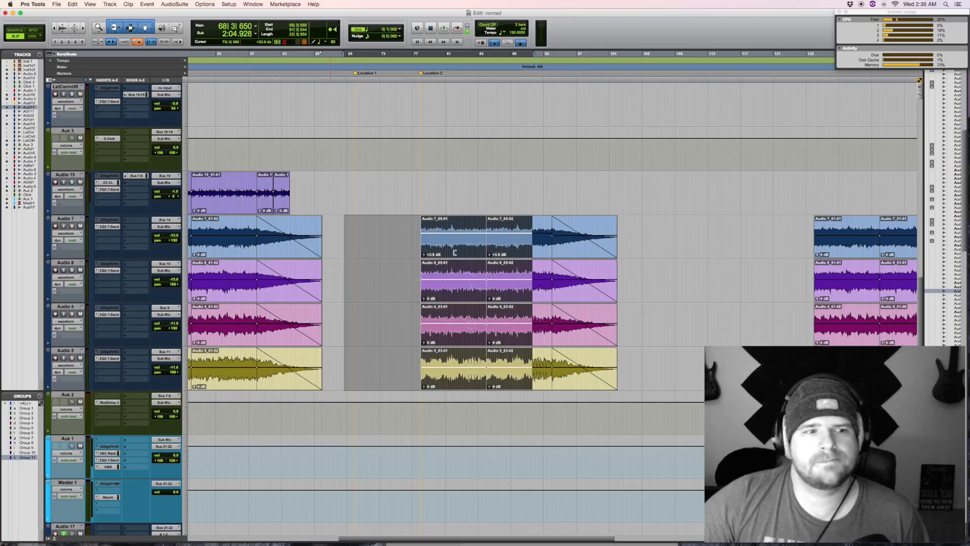
Step: Play from about bar 61, just before the first Audio 2 clip, and set Audio 9's volume to -0.7 dB
scroll(455, 252, up, 9)
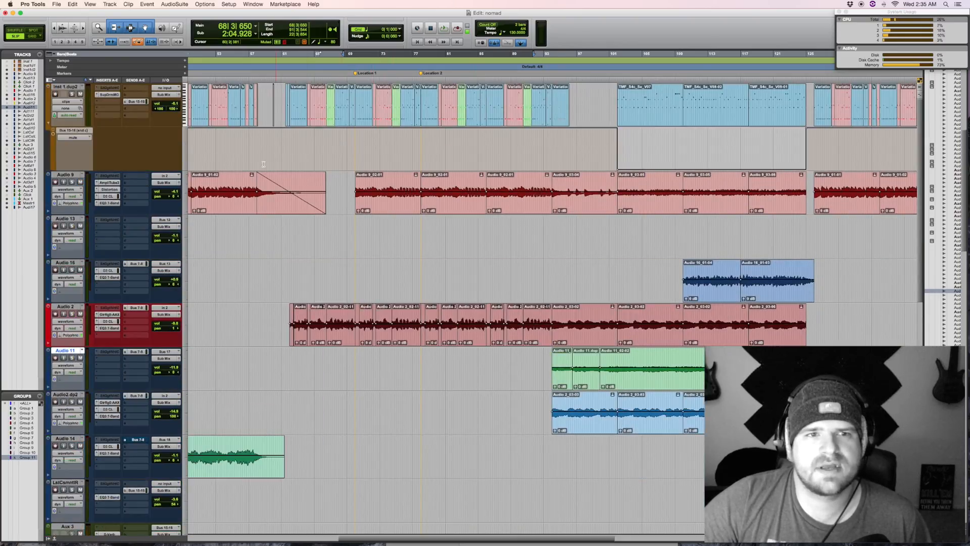
click(286, 145)
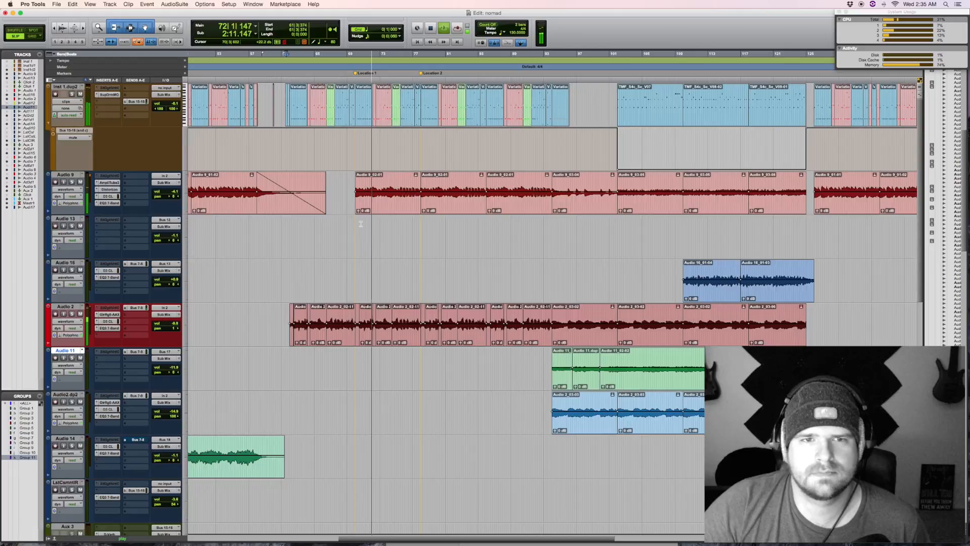
scroll(393, 228, down, 3)
scroll(392, 227, down, 2)
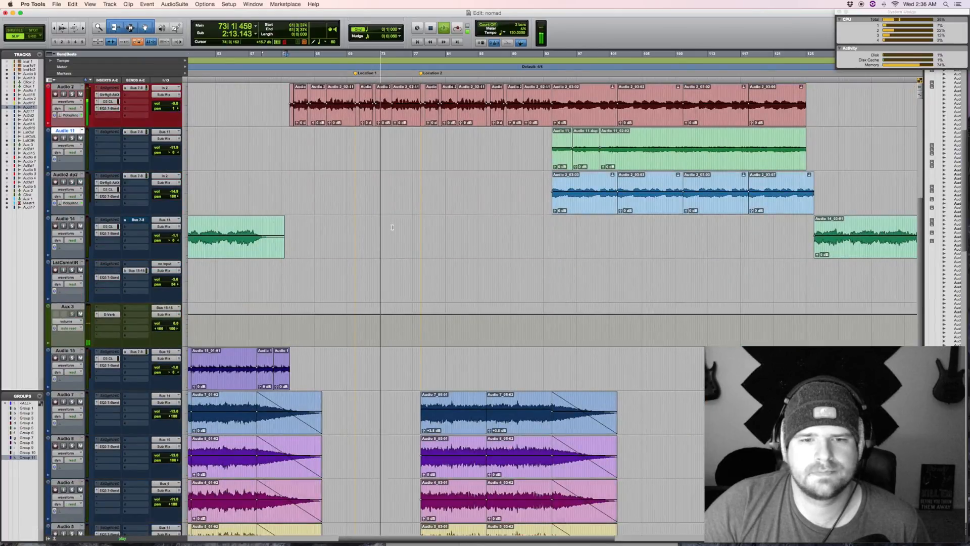
scroll(154, 150, up, 4)
drag(173, 150, 174, 148)
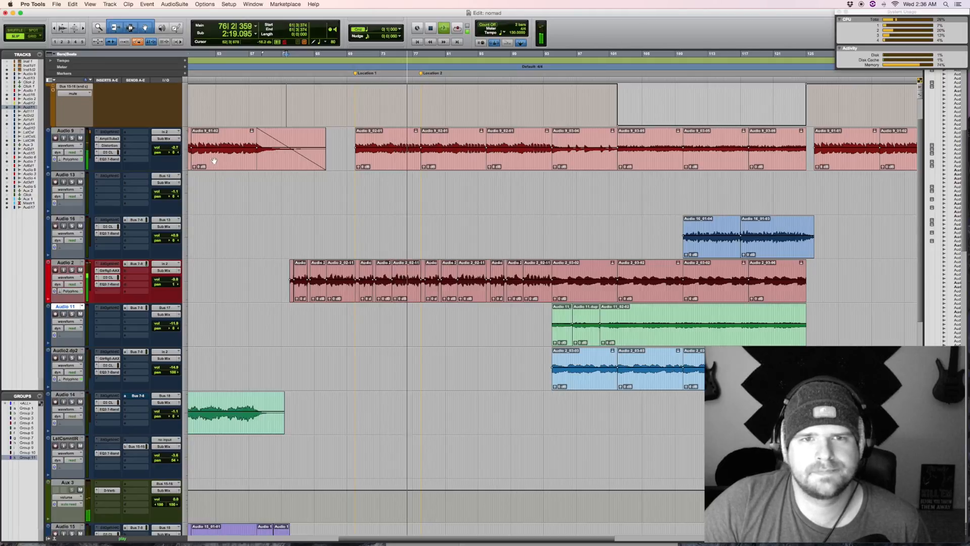
Step: Select the Audio 7, 8, 4 and 5 clips from about bar 76 while listening, review the tracks above, and stop playback
scroll(416, 378, down, 5)
drag(415, 378, 621, 385)
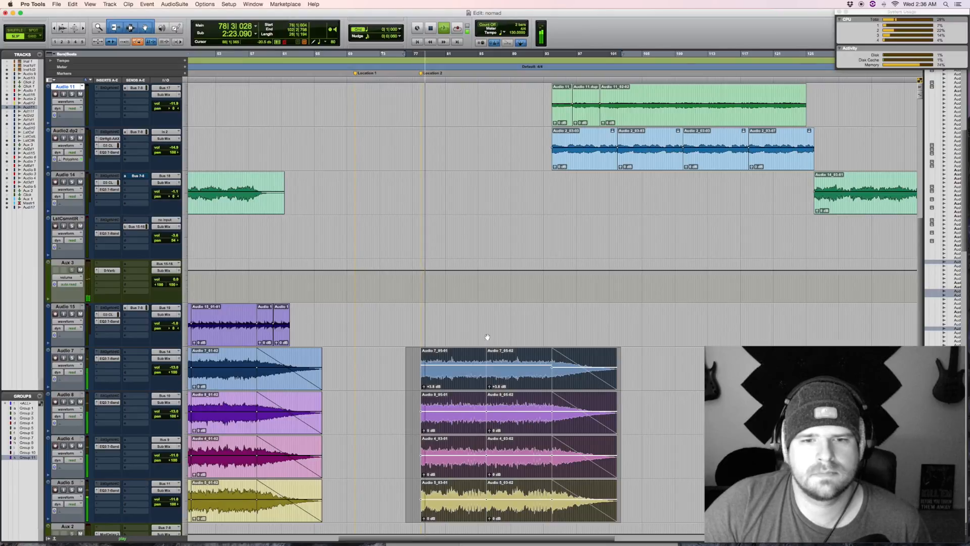
scroll(487, 337, down, 3)
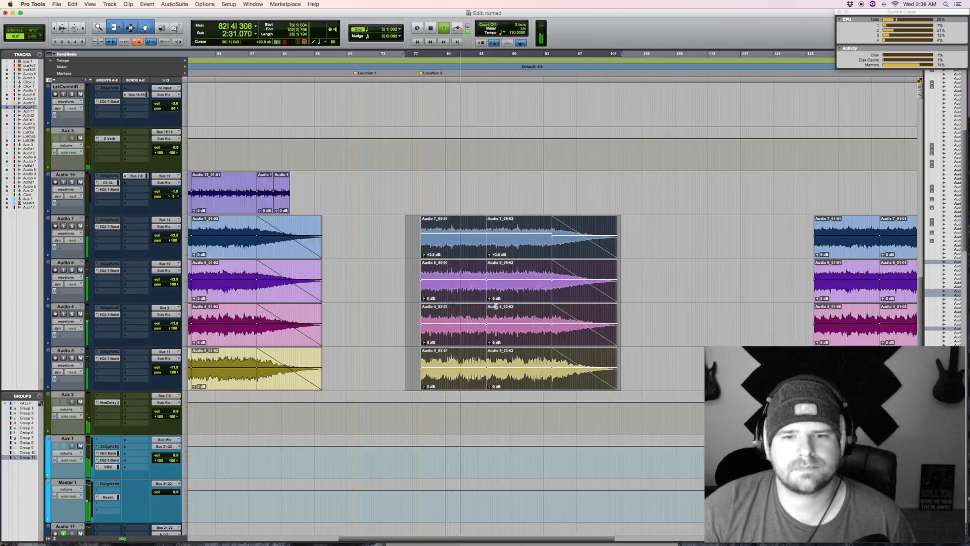
scroll(517, 301, up, 5)
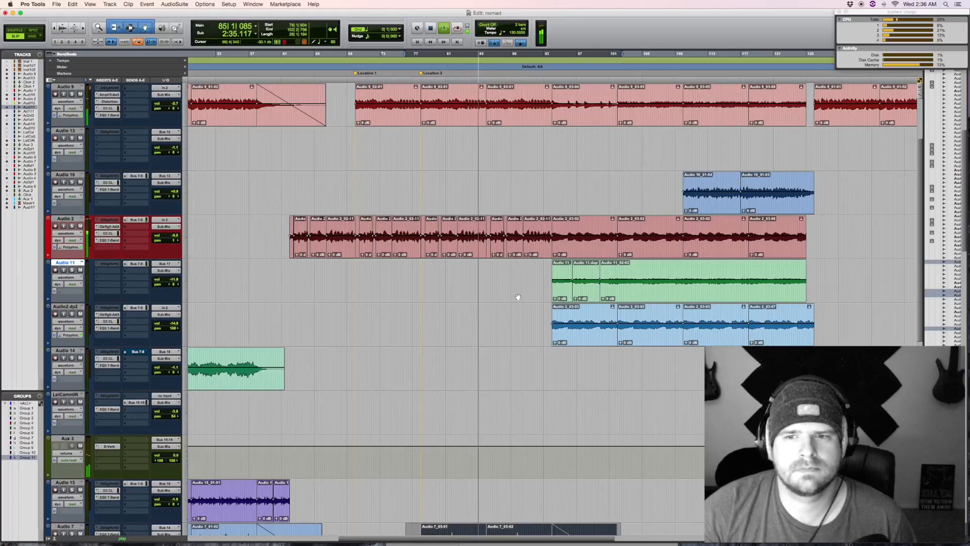
key(space)
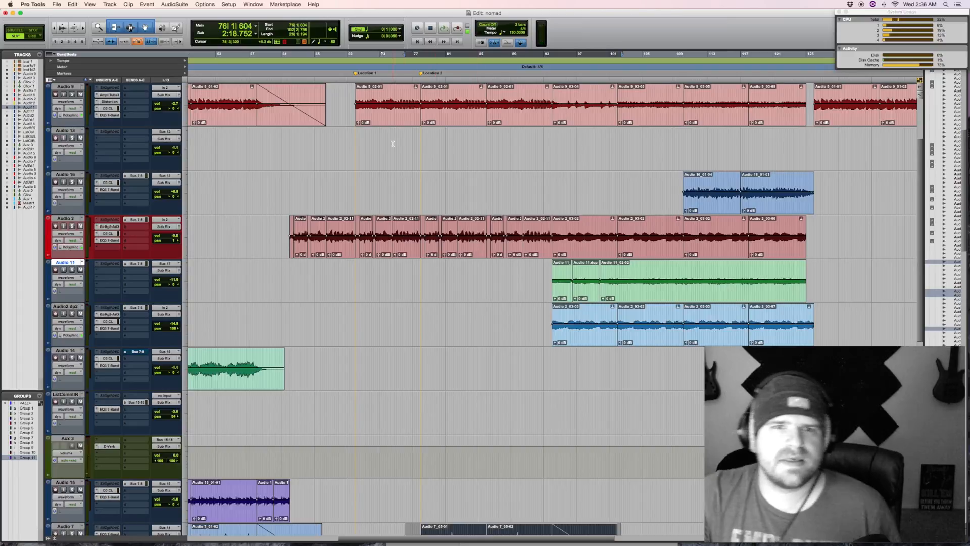
Step: Highlight about bars 61 to 93 on Audio 13, then place the edit cursor near the first Audio 11 clip and zoom in there
drag(286, 146, 549, 142)
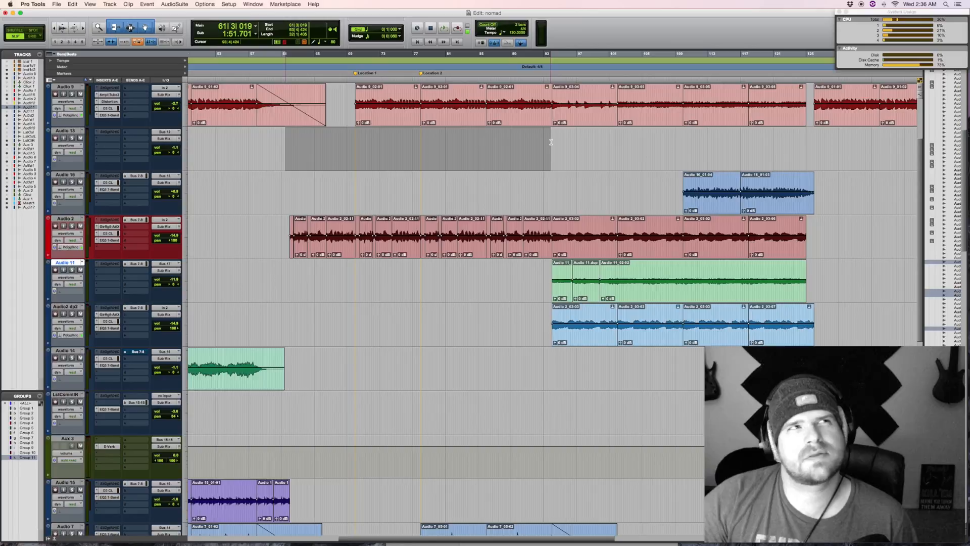
click(549, 180)
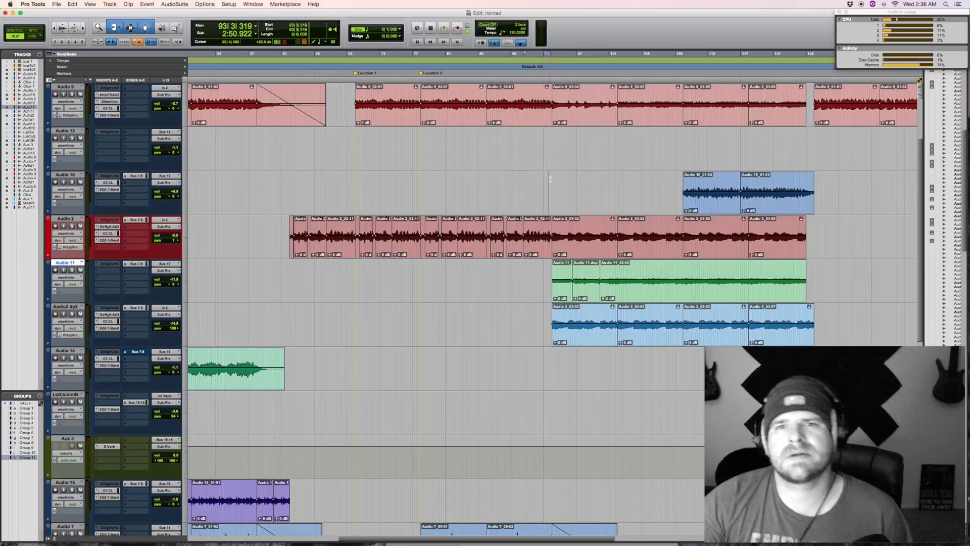
key(super+bracketright)
scroll(552, 178, right, 2)
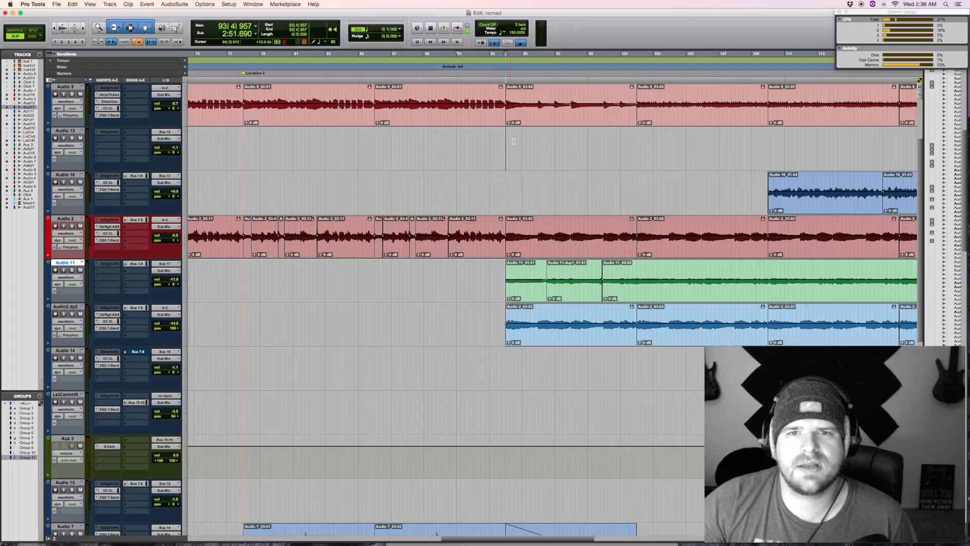
Step: Play Audio 9 from about bar 94, then select its 03-04 clip and the 03-05 clip that follows
scroll(514, 141, up, 3)
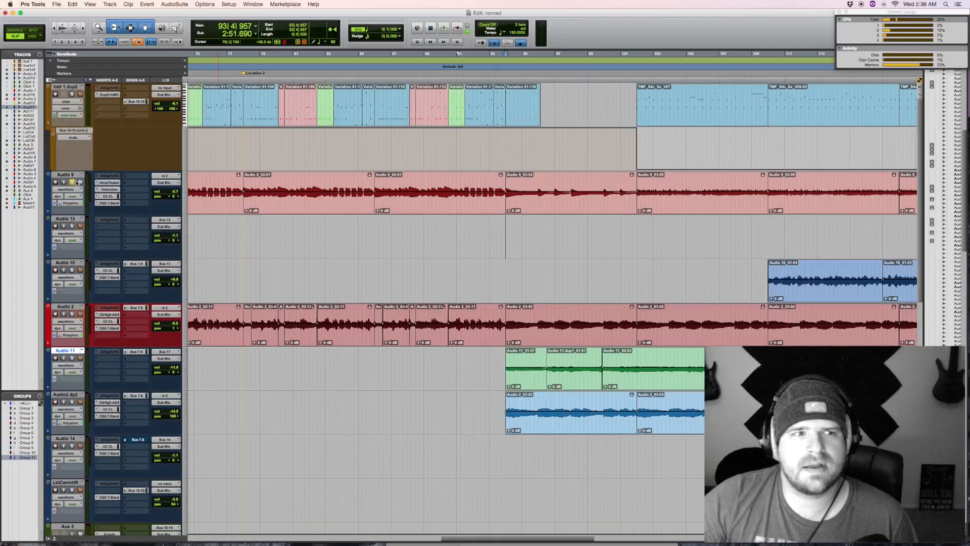
key(space)
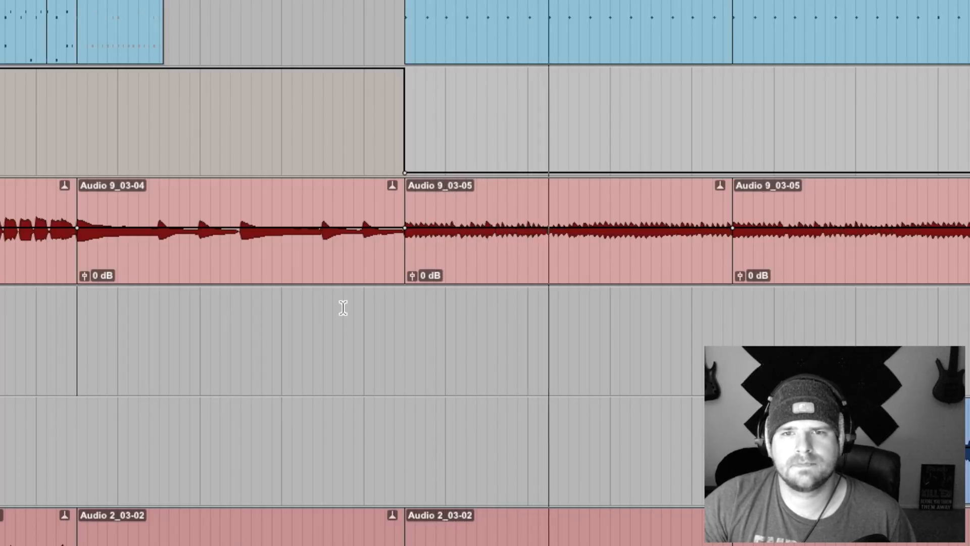
click(268, 260)
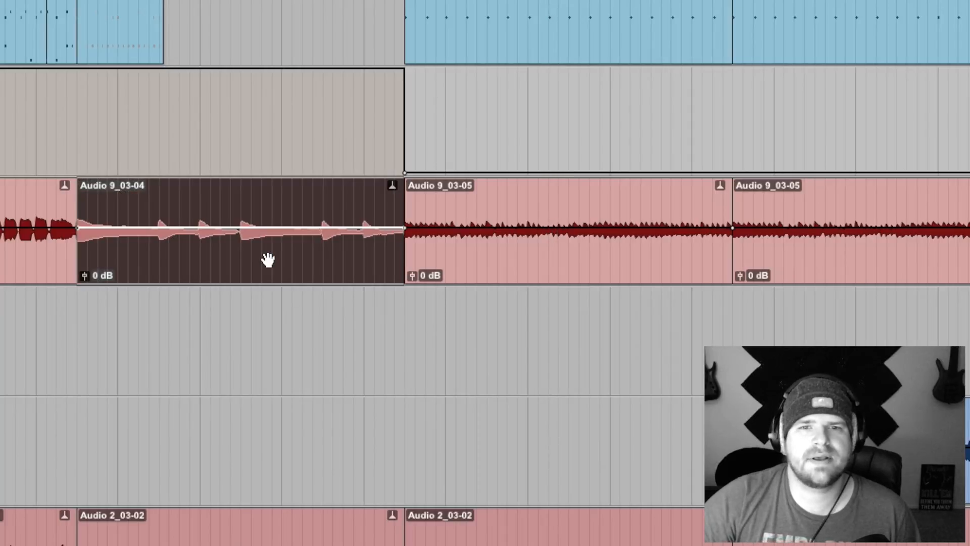
click(491, 258)
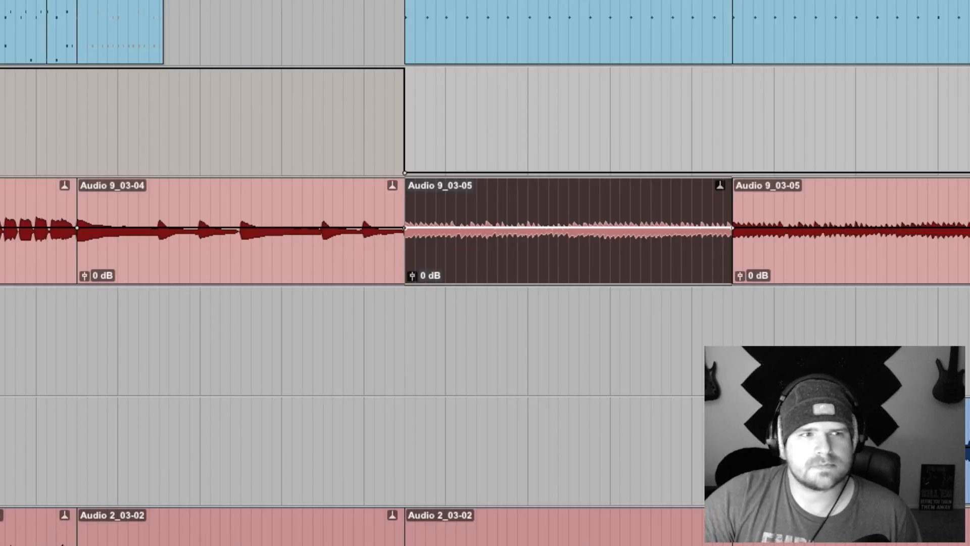
Step: Select the first Audio 2_03-02 clip, above the start of the Audio 11 clips, and play it
scroll(485, 273, down, 5)
click(233, 208)
key(space)
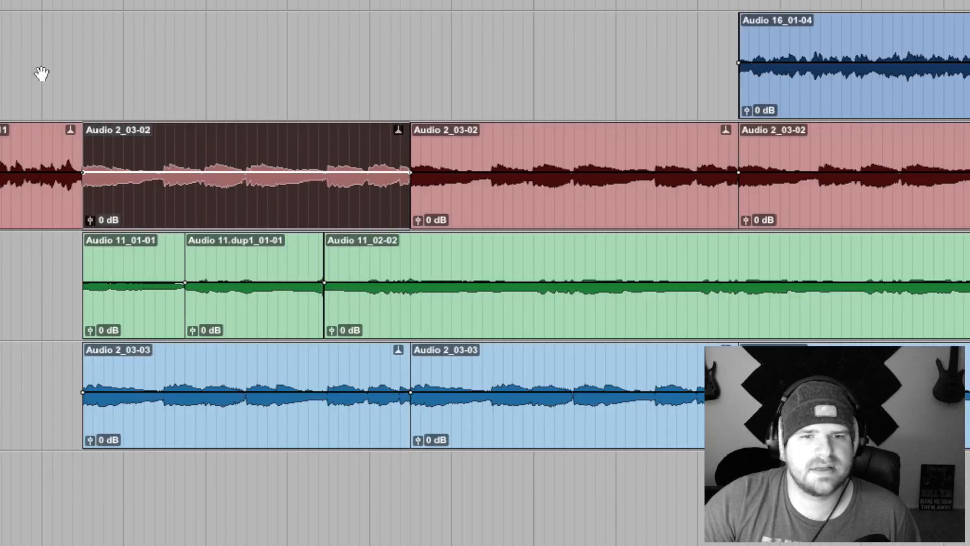
Step: Place the edit cursor on Audio 16 at the start of the first Audio 11 clip, play from there, and review the lower tracks
click(84, 32)
key(space)
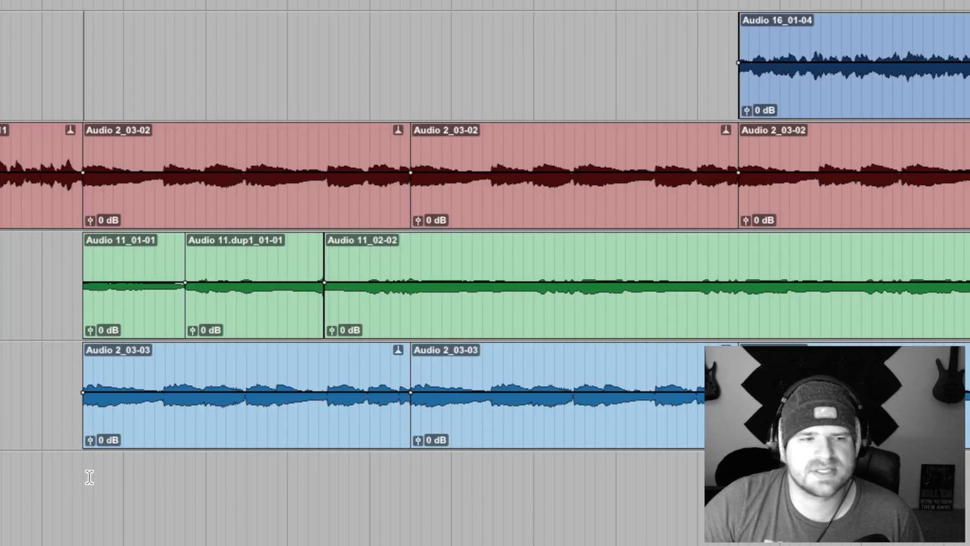
key(space)
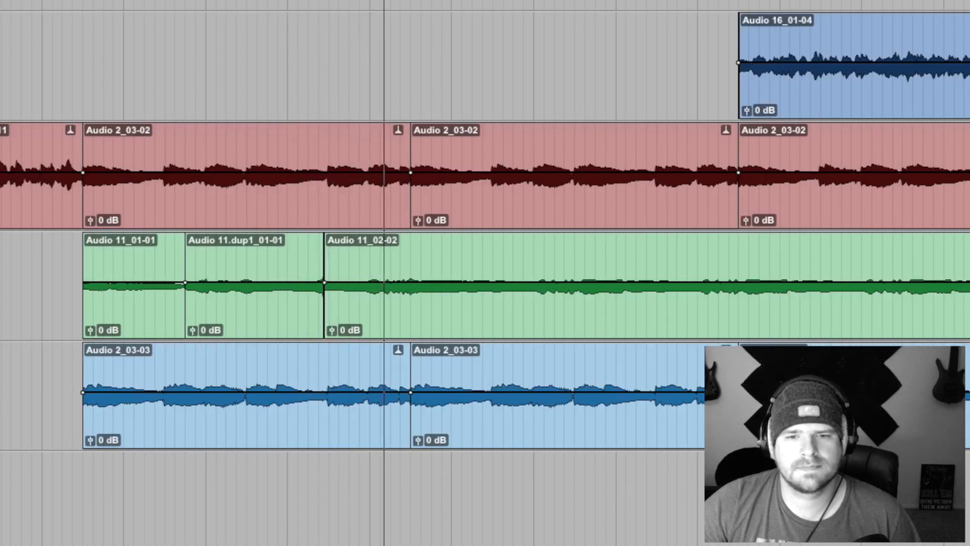
scroll(486, 273, down, 10)
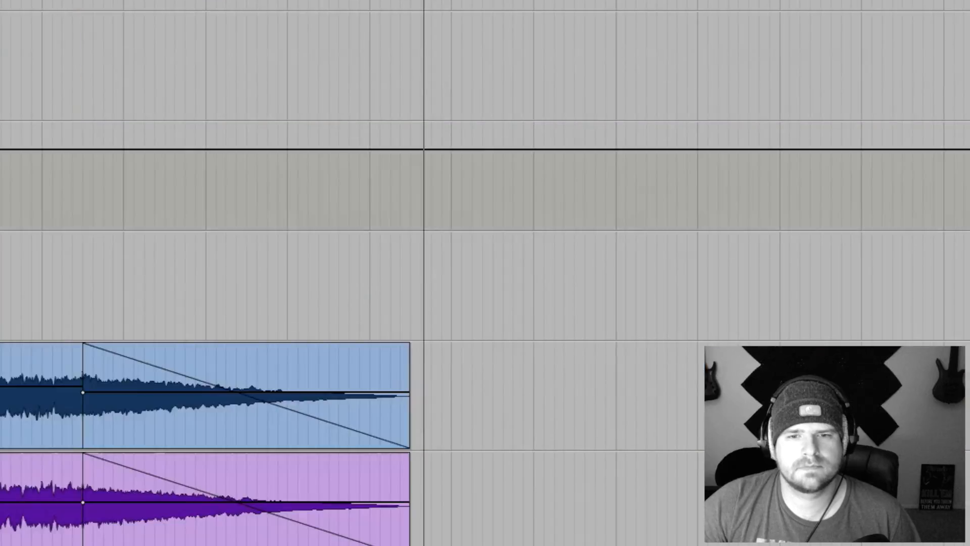
scroll(485, 273, down, 10)
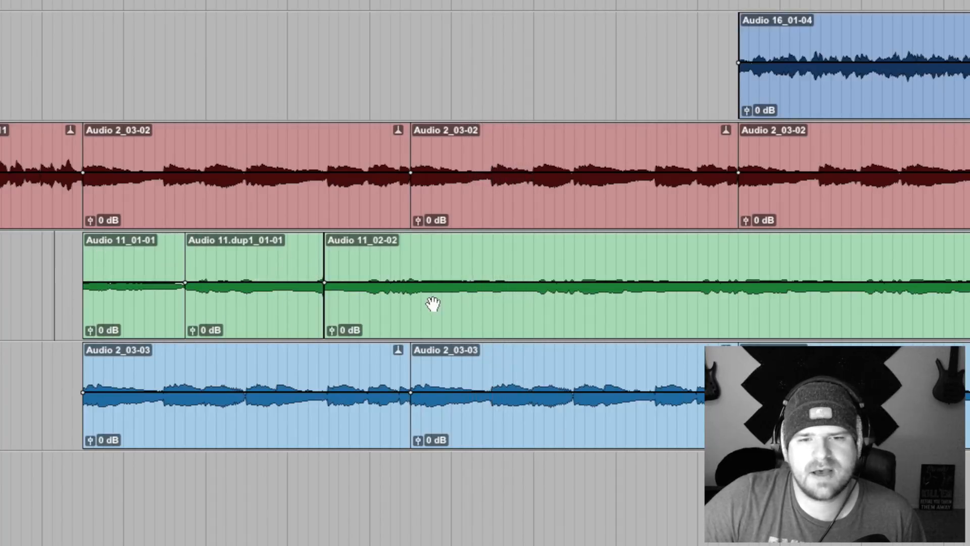
Step: Select the Audio 11.dup1_01-01 clip, then play from just before the first Audio 11 clip
click(265, 324)
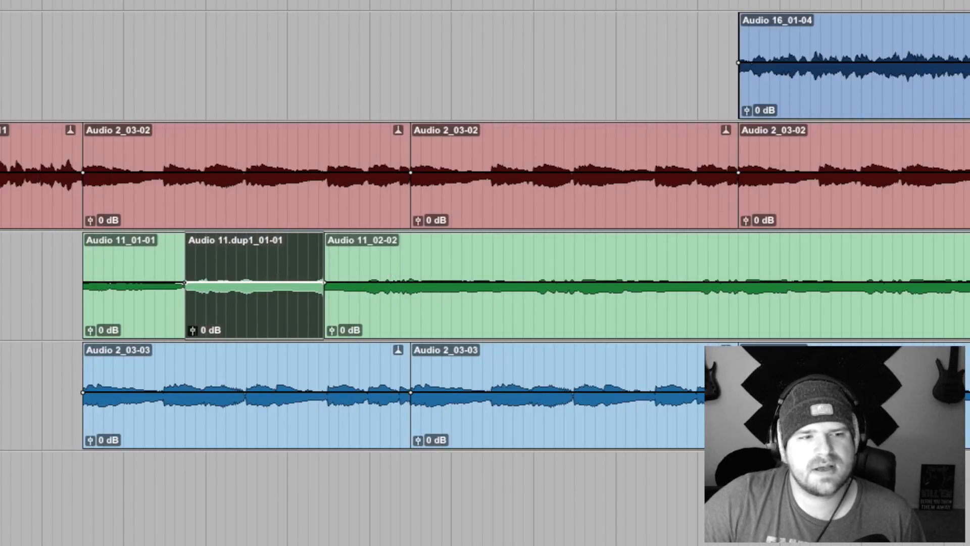
click(71, 266)
key(space)
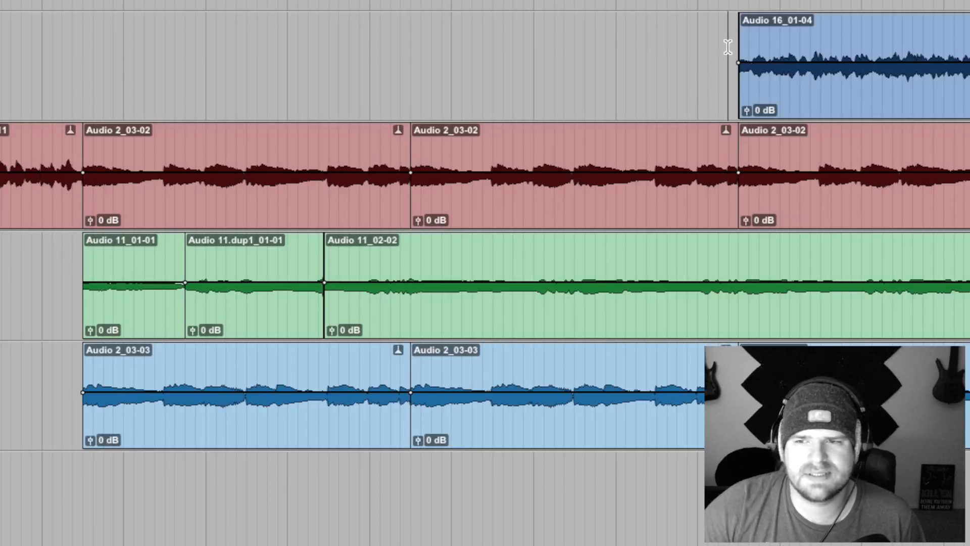
Step: Highlight the Audio 16 clips from slightly before their start, then play from about bar 94 while reviewing the tracks up to about bar 145
drag(657, 44, 969, 45)
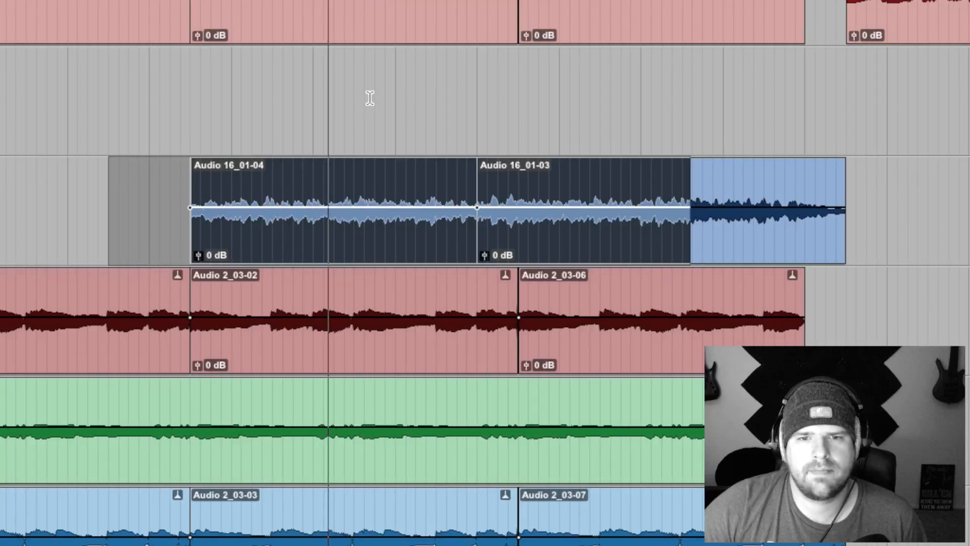
key(space)
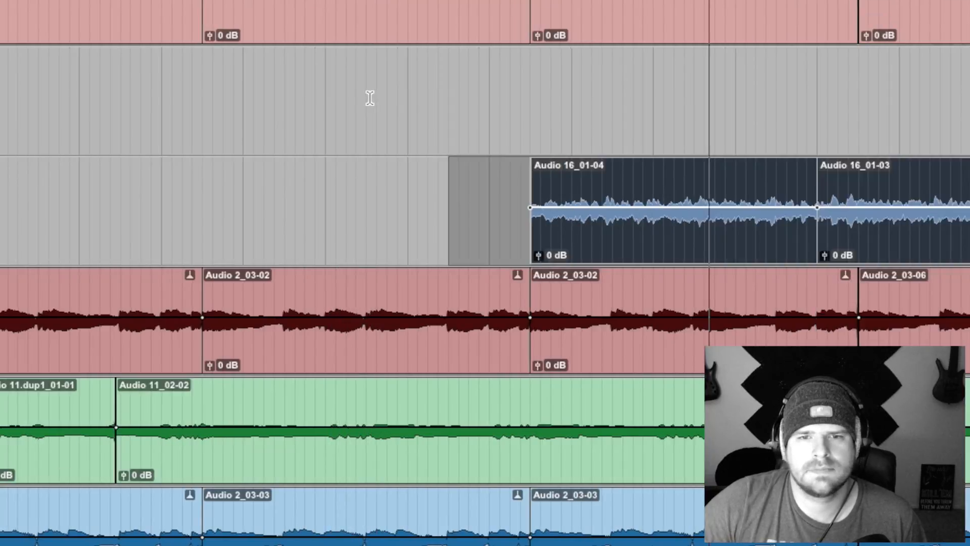
scroll(370, 98, left, 10)
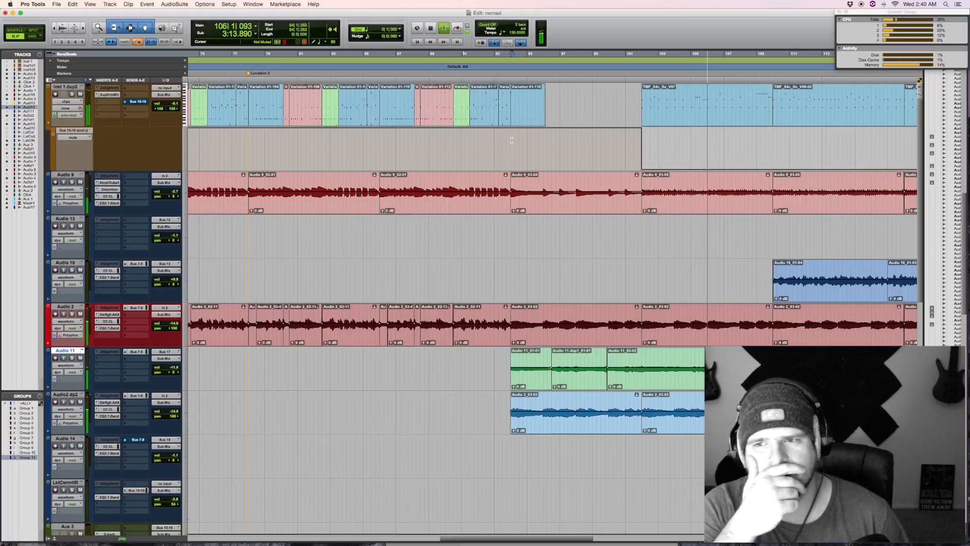
scroll(515, 146, down, 8)
scroll(521, 162, right, 10)
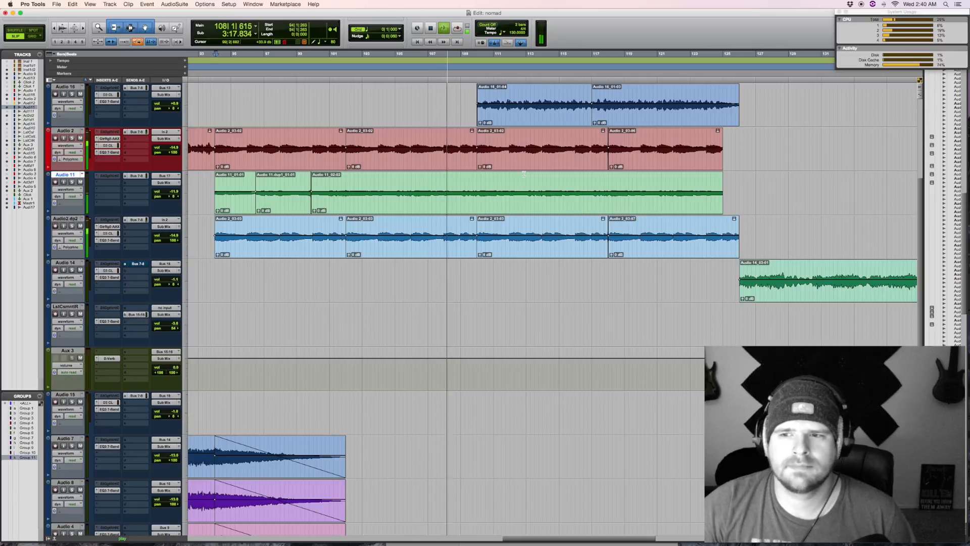
scroll(524, 173, right, 8)
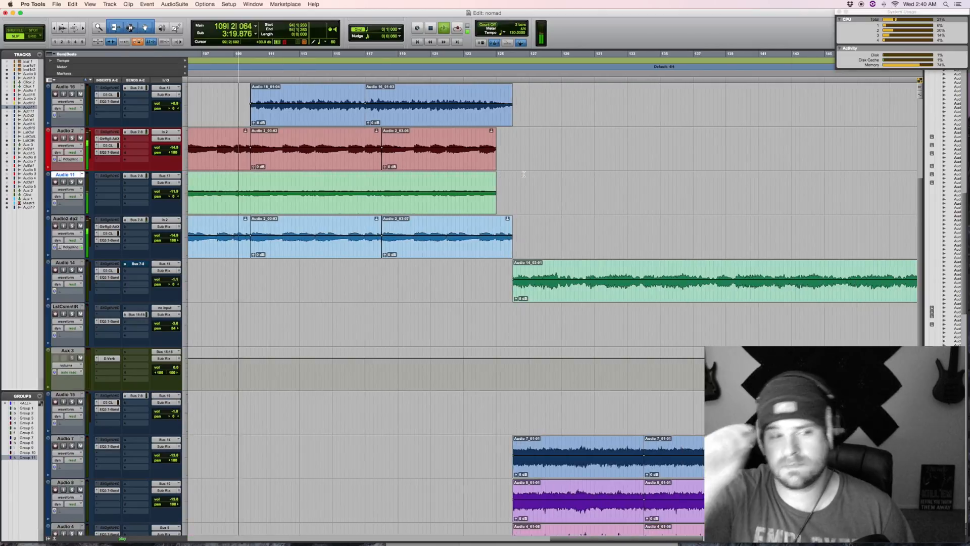
scroll(481, 145, up, 6)
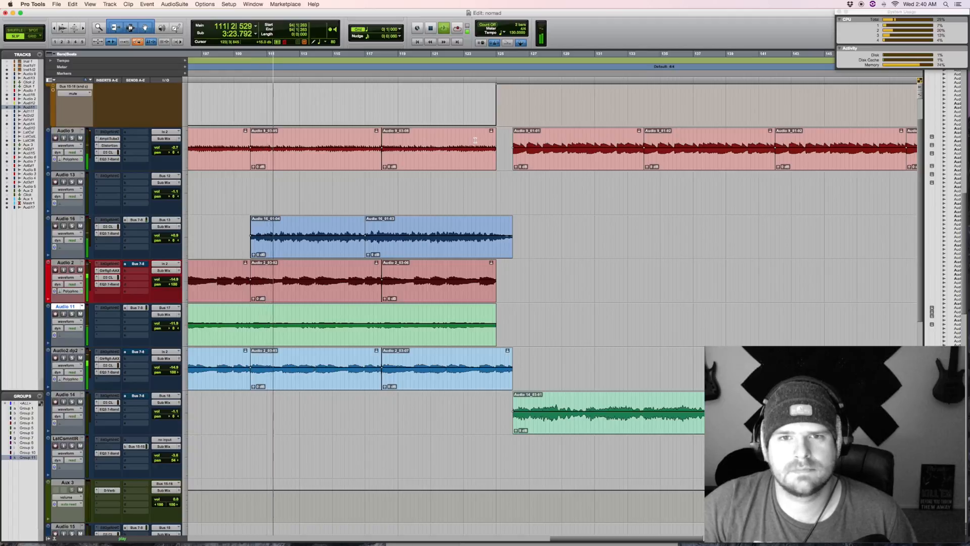
scroll(475, 140, up, 2)
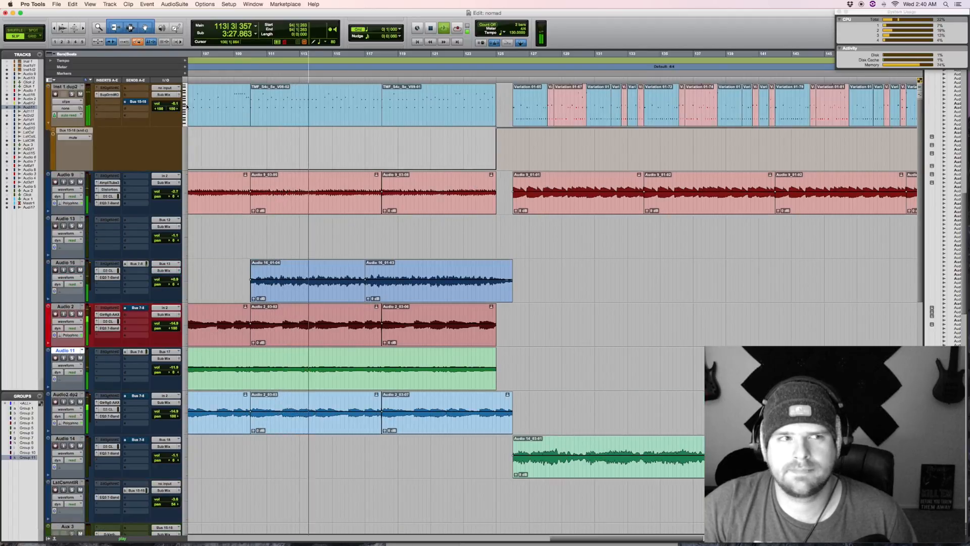
Step: Set Inst 1.dup2's volume to -4.7 dB during playback, then stop
scroll(187, 106, left, 2)
drag(176, 104, 177, 104)
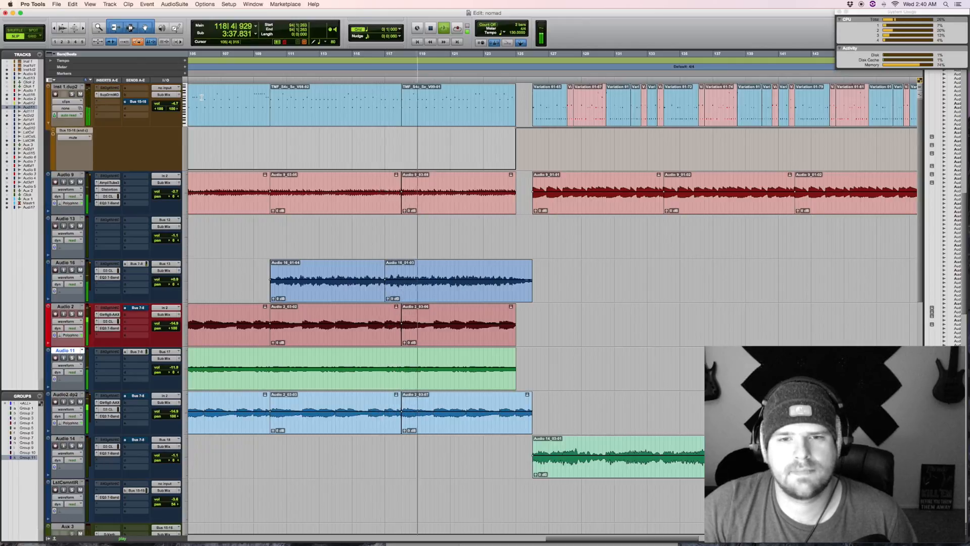
key(space)
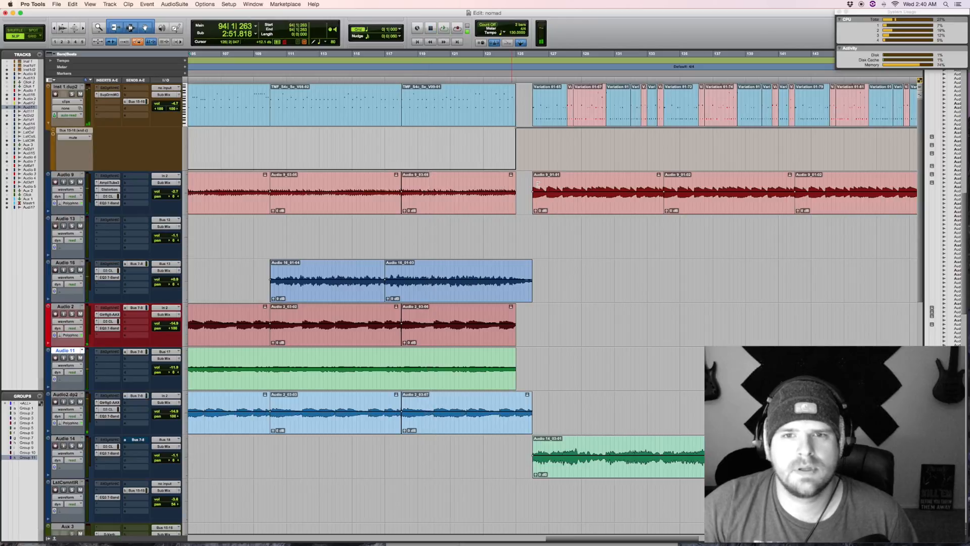
Step: Highlight the short gap around bar 125 on Inst 1.dup2, then the same spot on Audio 13
scroll(561, 237, right, 10)
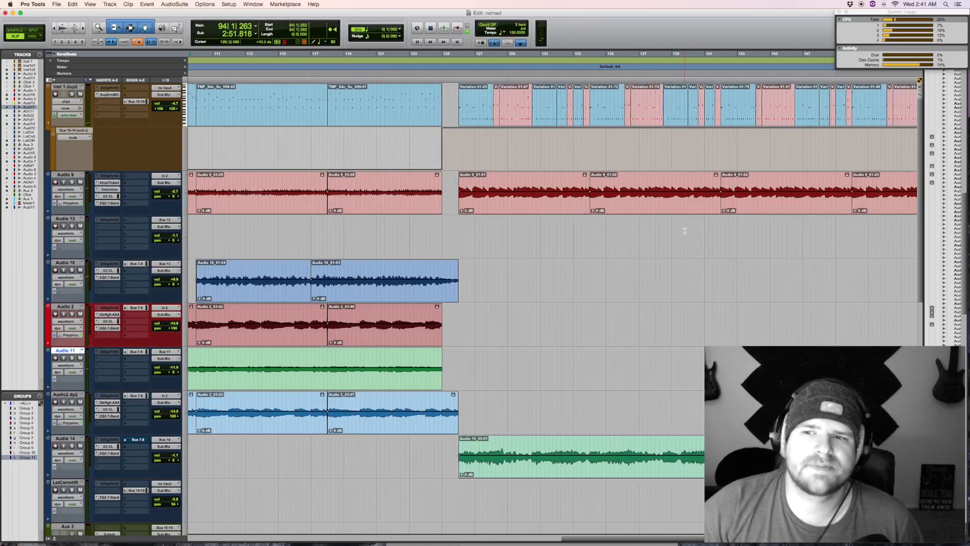
scroll(686, 234, left, 5)
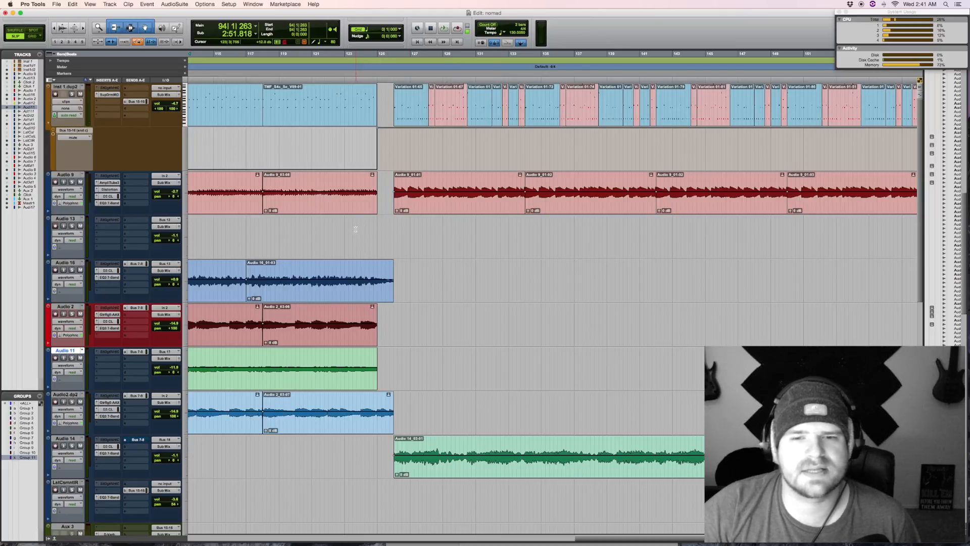
scroll(563, 244, down, 5)
scroll(419, 233, up, 1)
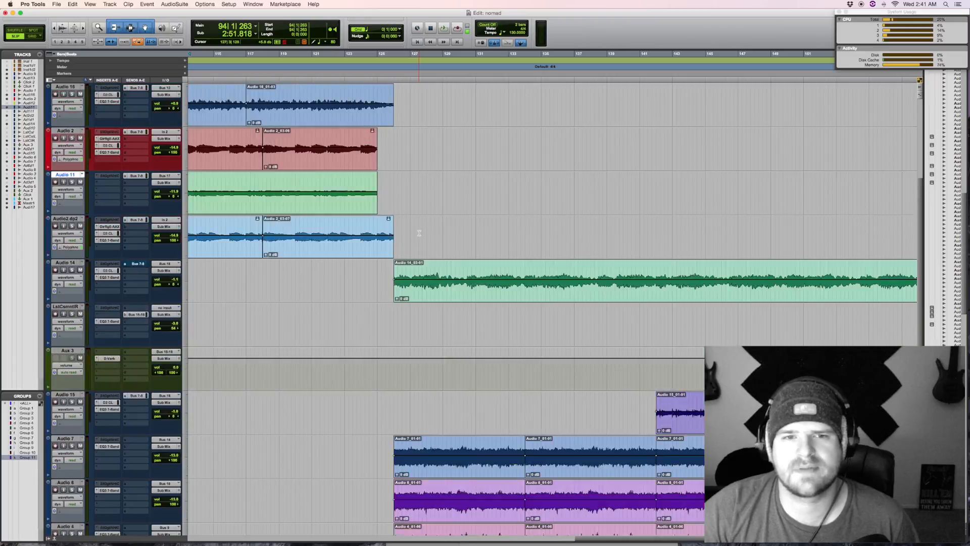
scroll(419, 233, up, 3)
drag(378, 100, 389, 106)
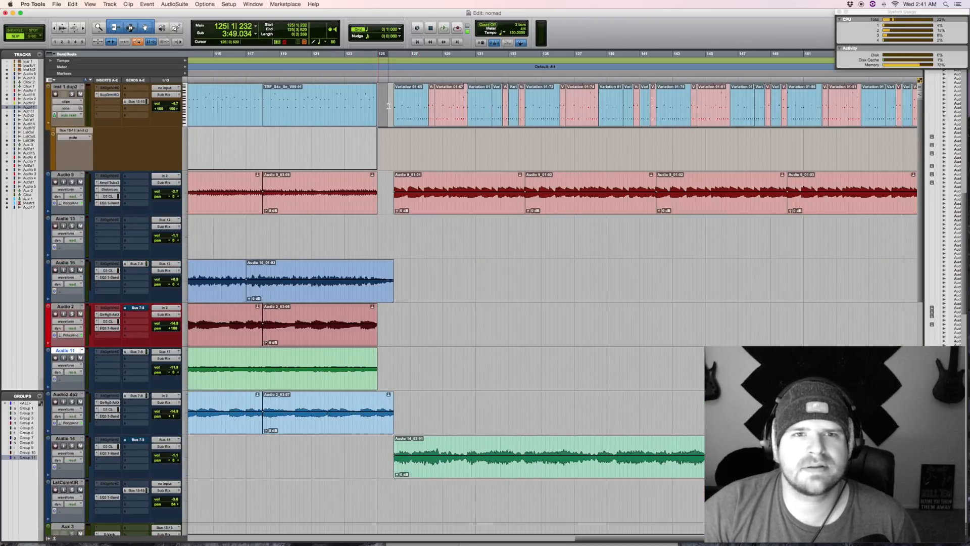
click(349, 228)
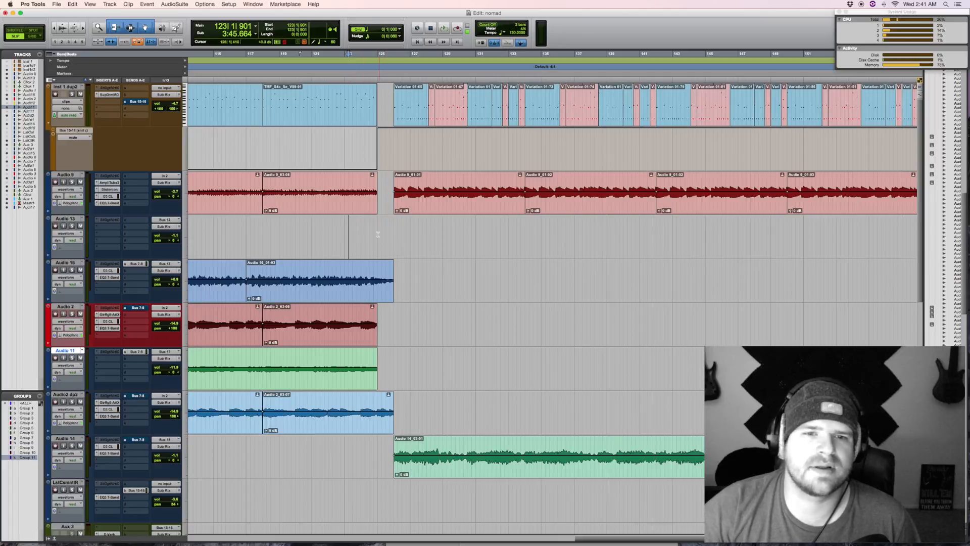
drag(376, 235, 385, 235)
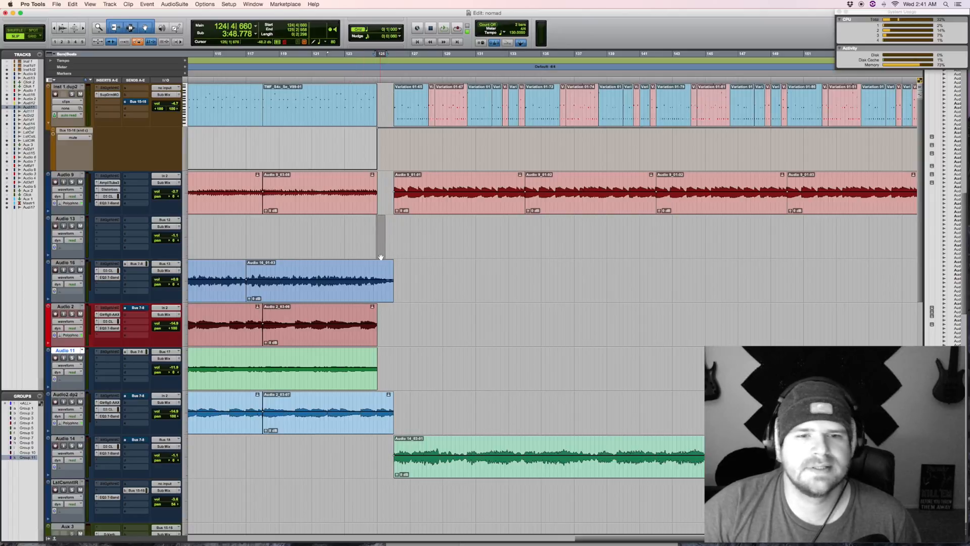
Step: Play from about bar 122 and hide the send mute automation lane under Inst 1.dup2
click(338, 227)
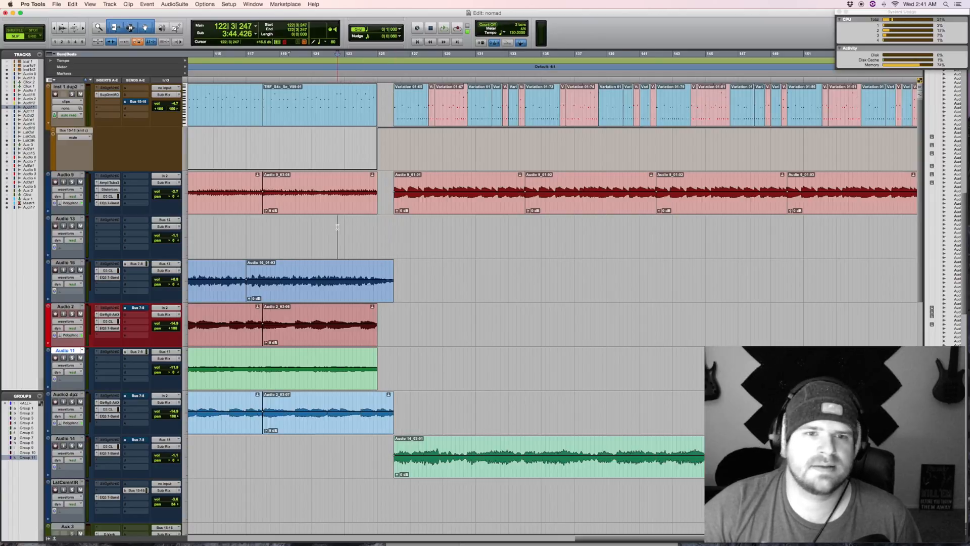
key(space)
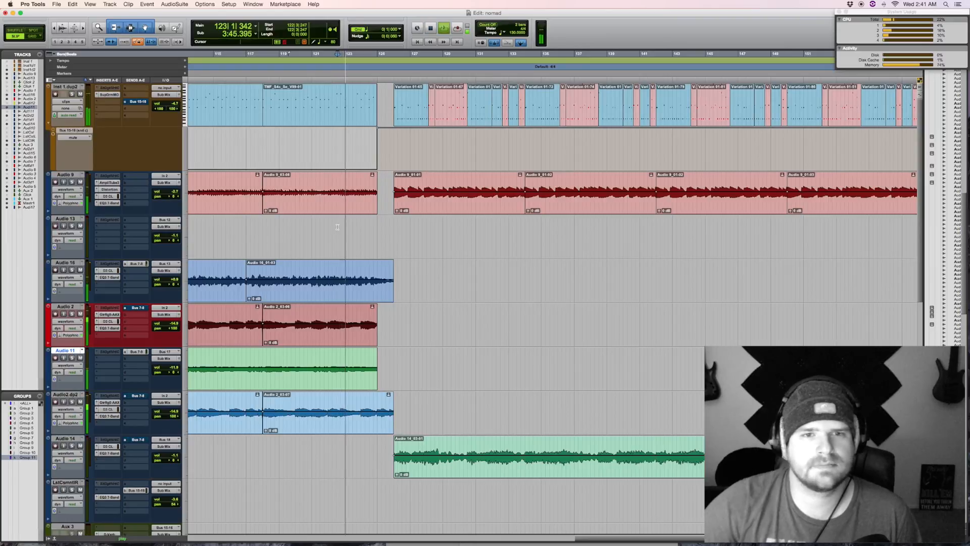
click(49, 123)
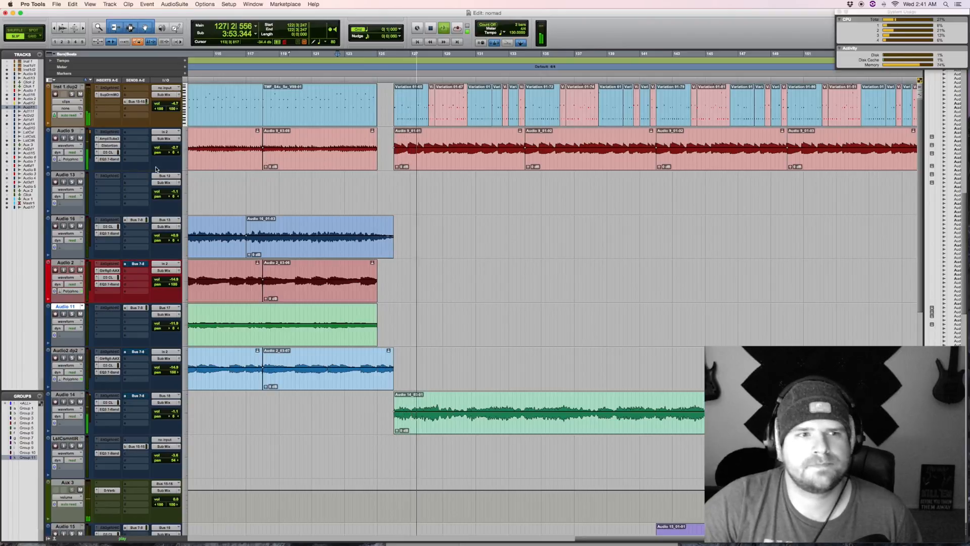
Step: Shrink the height of all tracks, zoom out horizontally to show the whole arrangement, and stop playback
drag(152, 170, 154, 151)
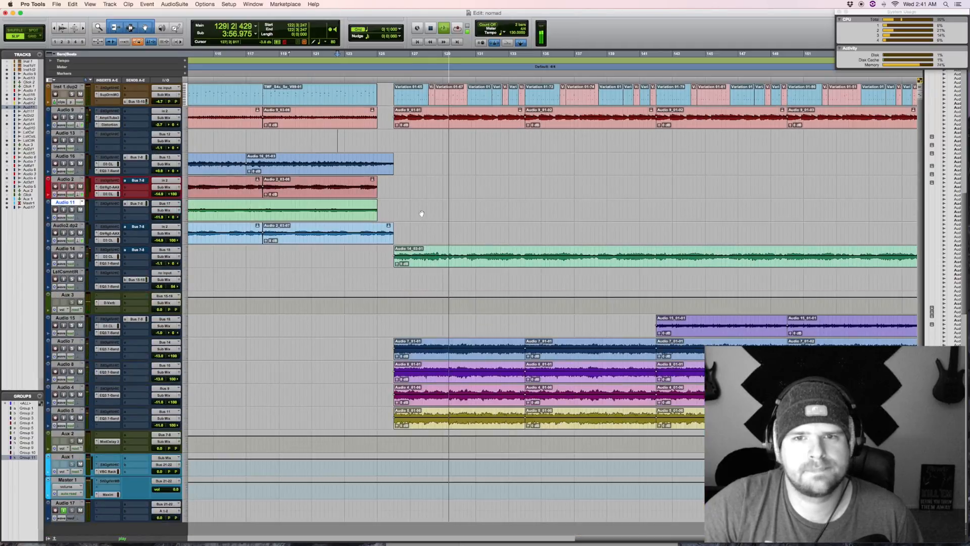
key(super+[)
key(super+[)
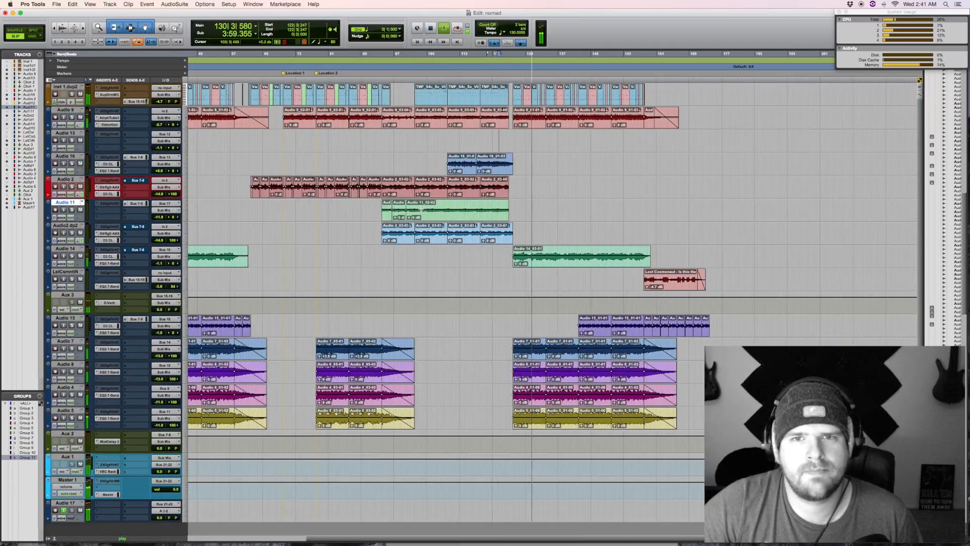
scroll(474, 210, left, 5)
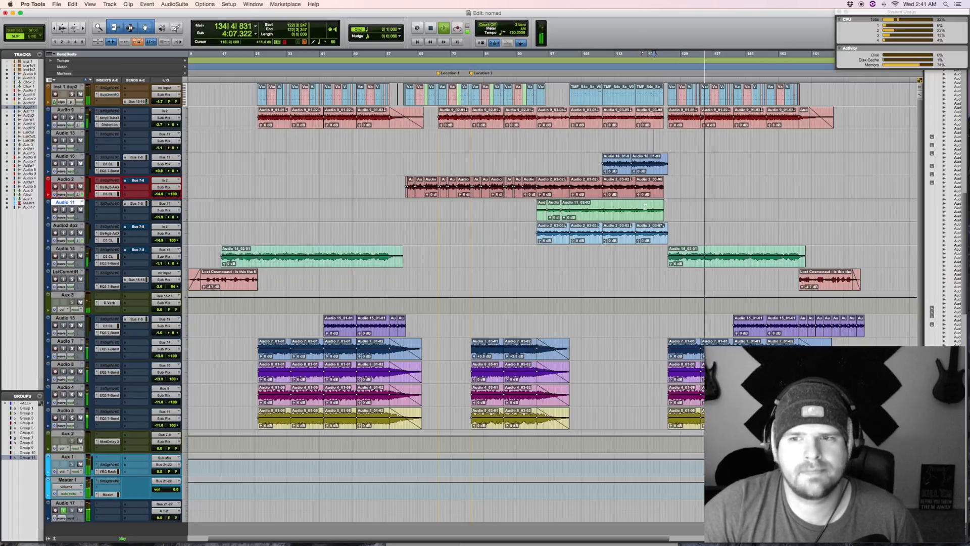
key(space)
Step: Play the song's ending from about bar 157, then stop playback
click(796, 226)
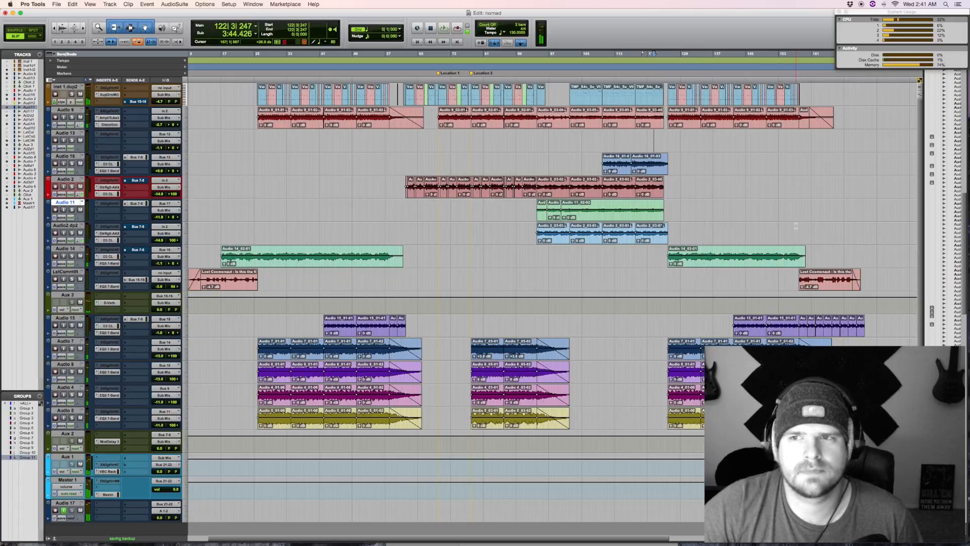
key(space)
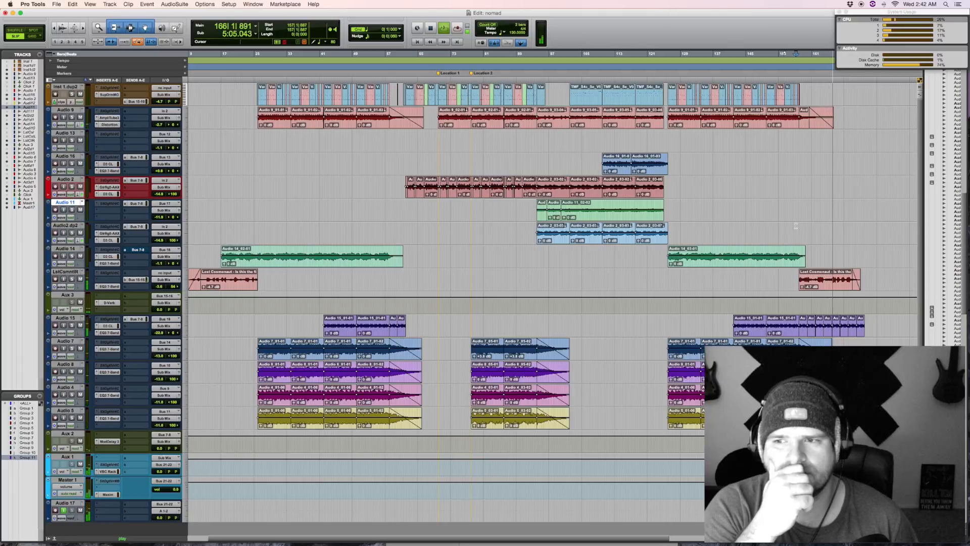
key(space)
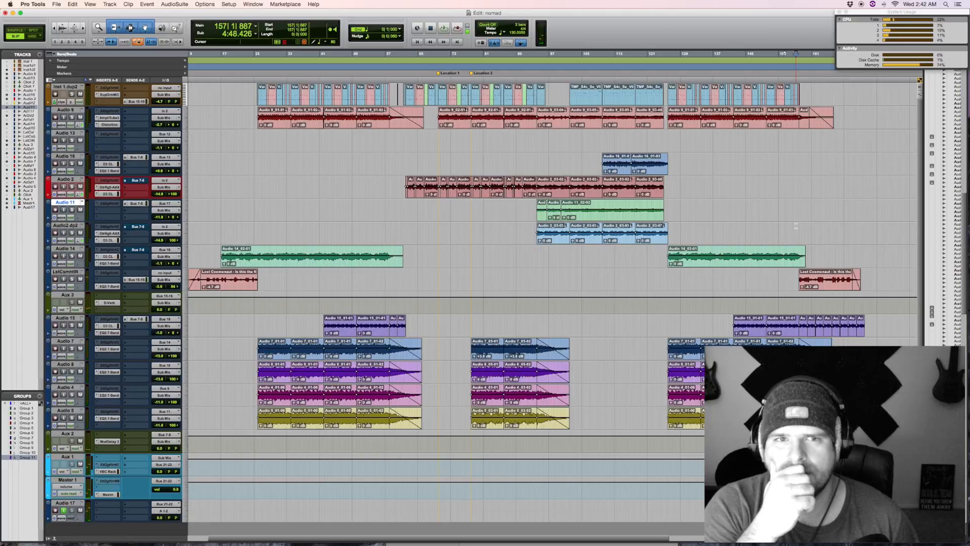